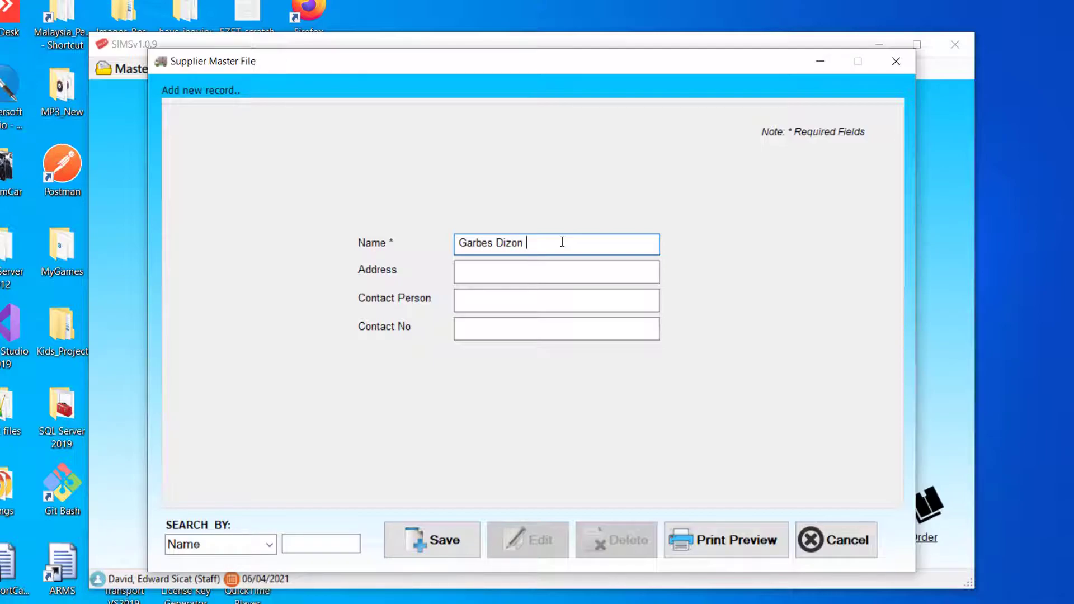
- Save Garbes Dizon Enterprises with address City of San Fernando Pampanga, plus a contact person and phone number
type("Enterprises")
left_click(550, 275)
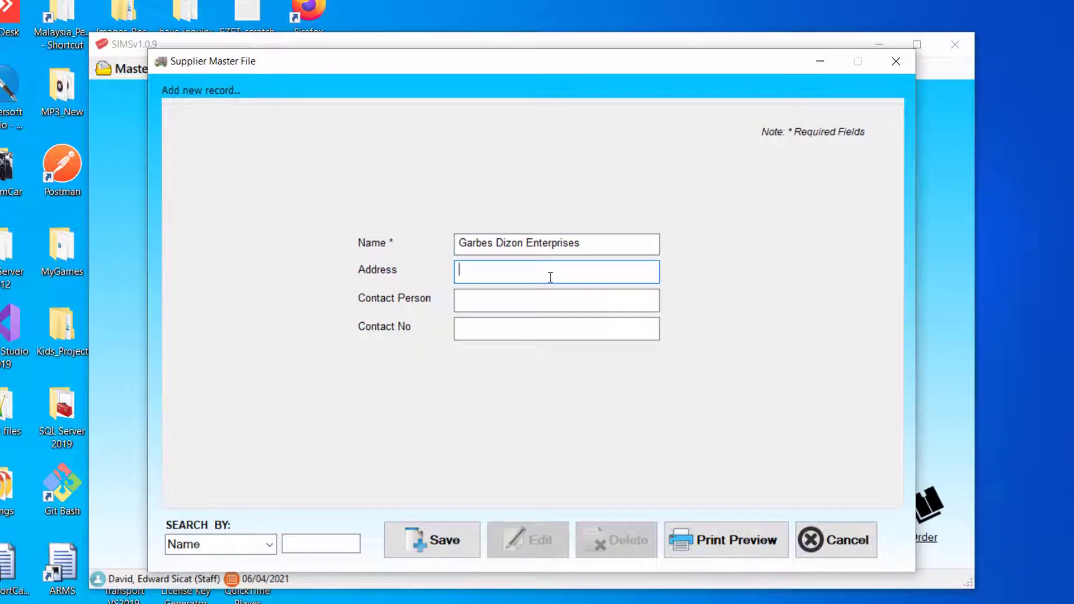
type("City of San Fernando Pampanga")
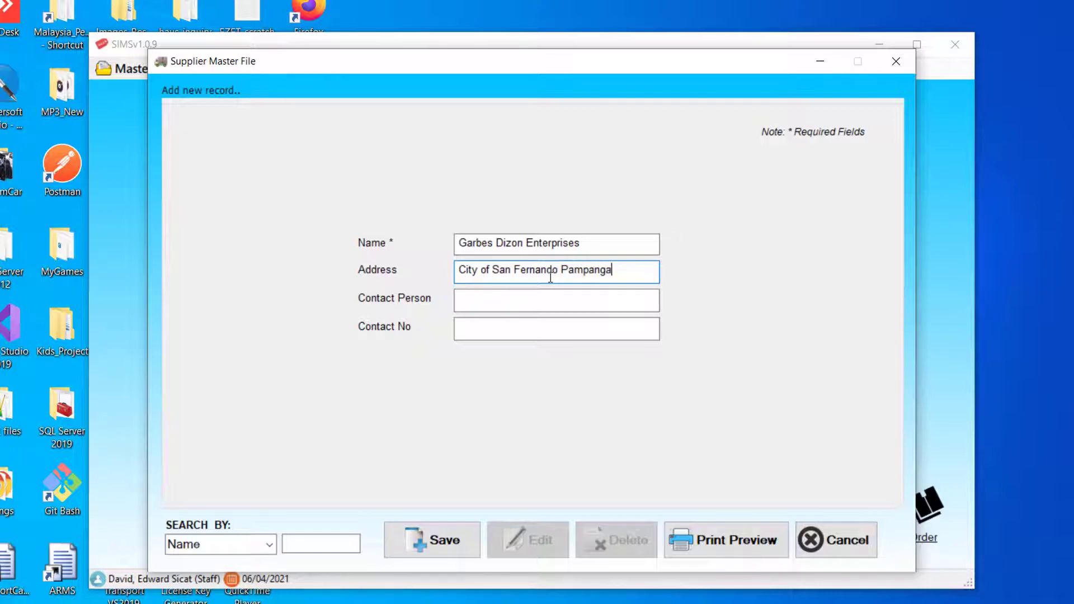
left_click(499, 300)
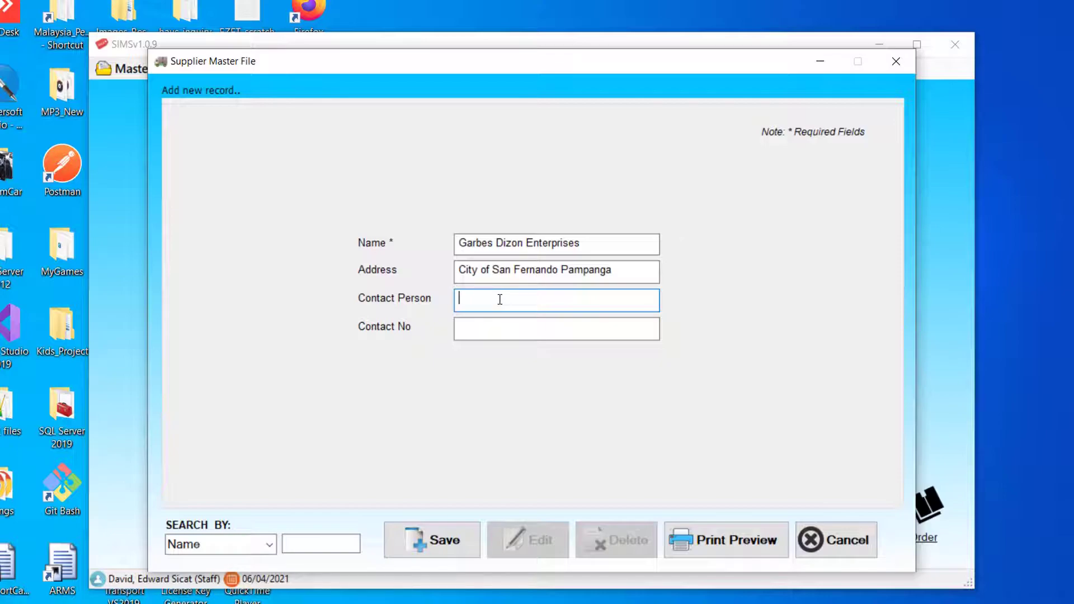
left_click(497, 333)
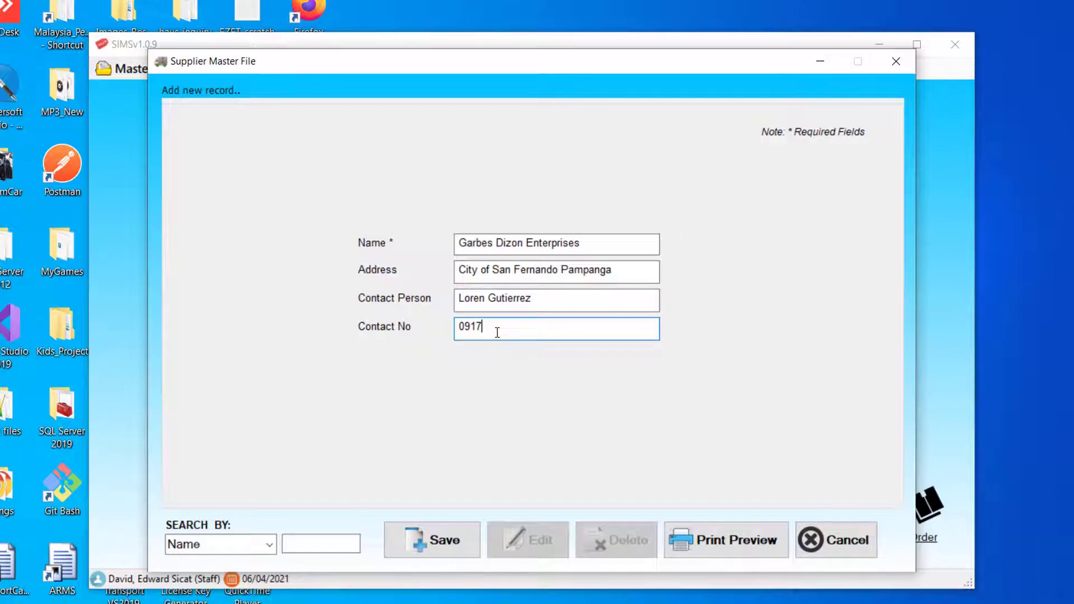
left_click(434, 552)
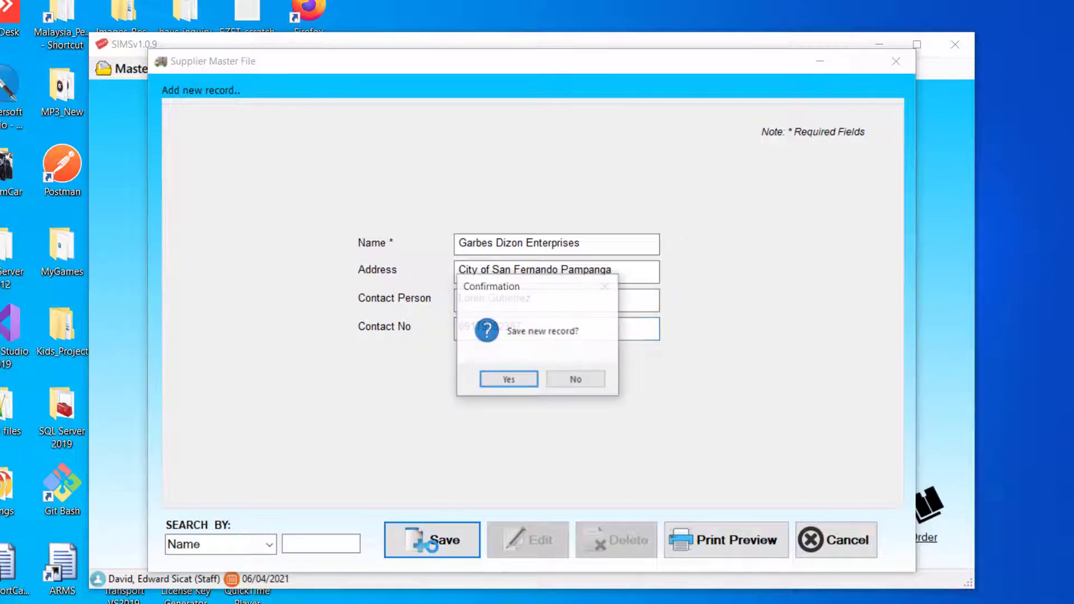
left_click(510, 383)
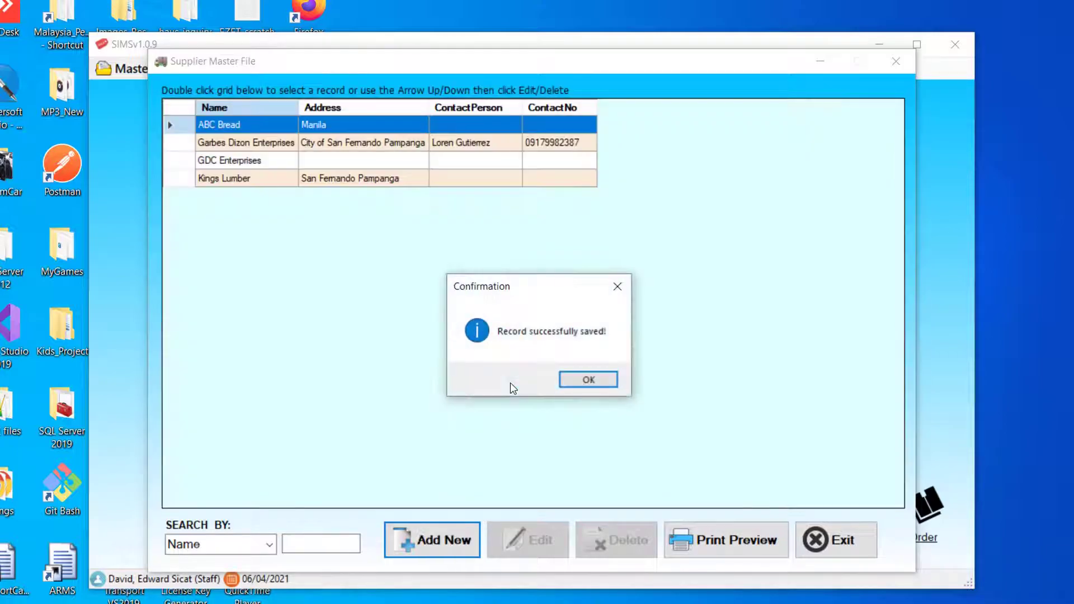
- Dismiss the saved message, then test the supplier search with 'gar' and clear it
left_click(587, 380)
type("gar")
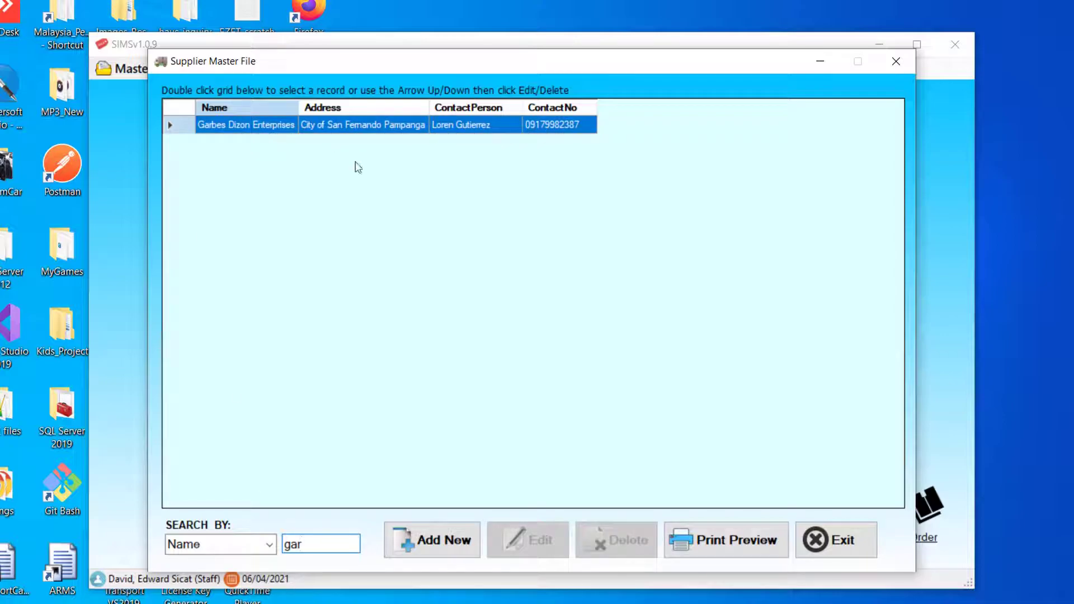
key("BackSpace")
key("BackSpace")
key("BackSpace")
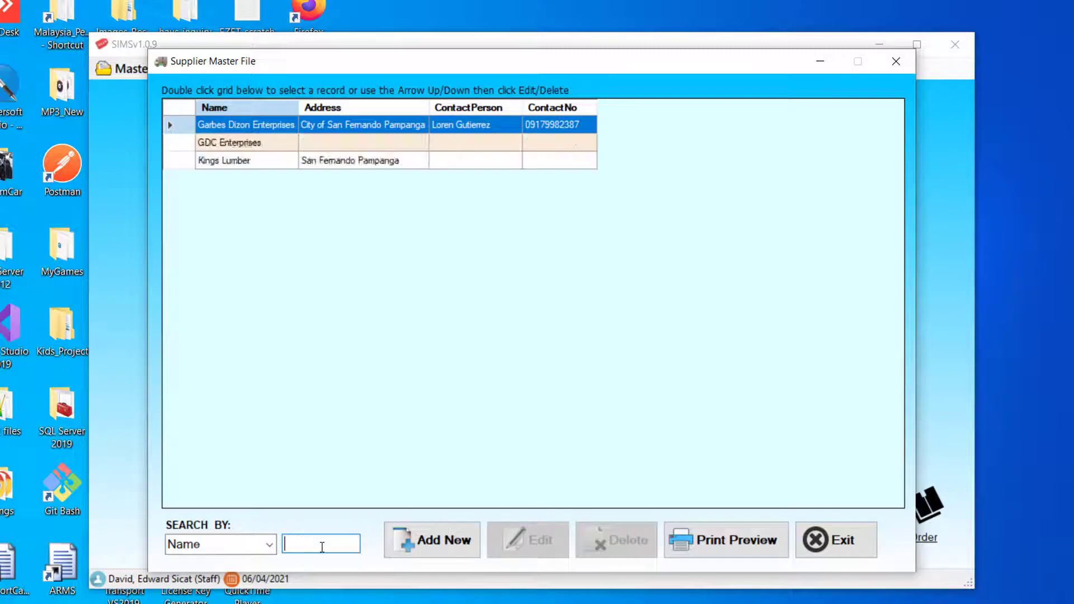
- Start a new supplier, confirm saving with an empty Name is refused, then focus Name
left_click(433, 543)
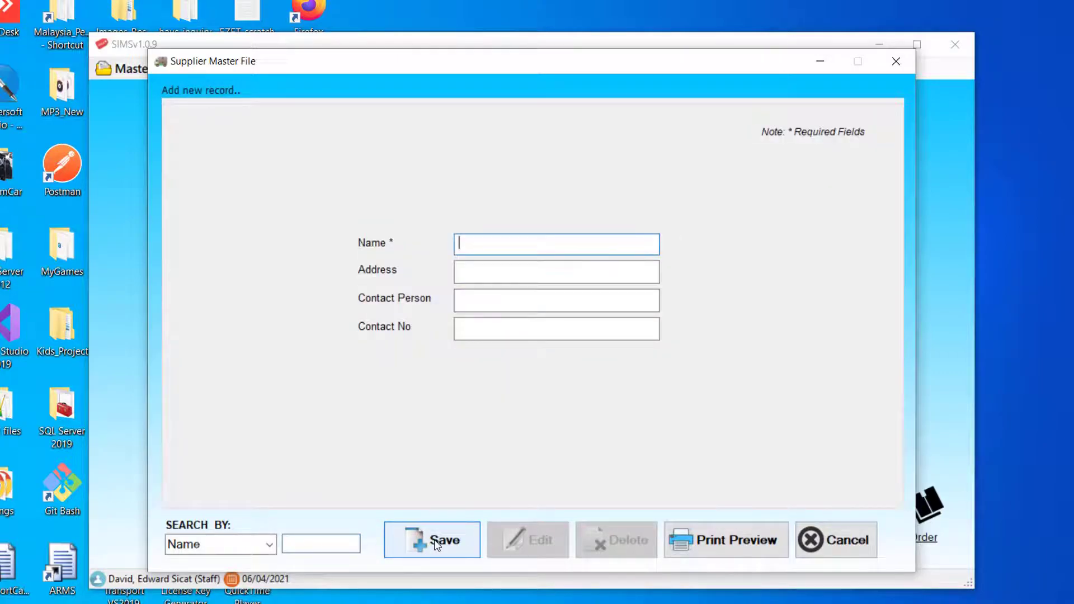
left_click(428, 556)
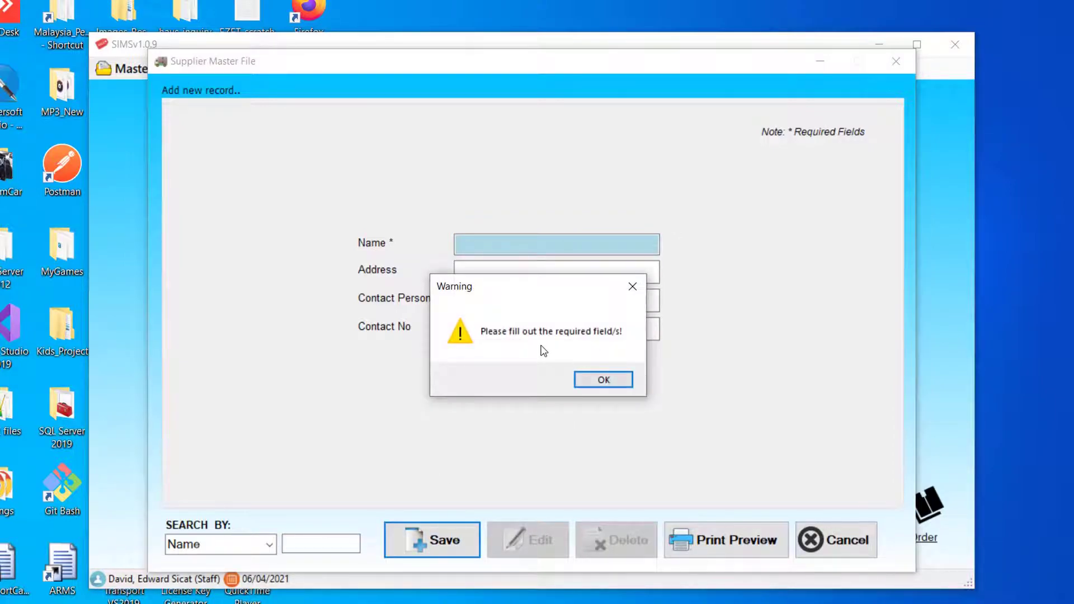
left_click(615, 379)
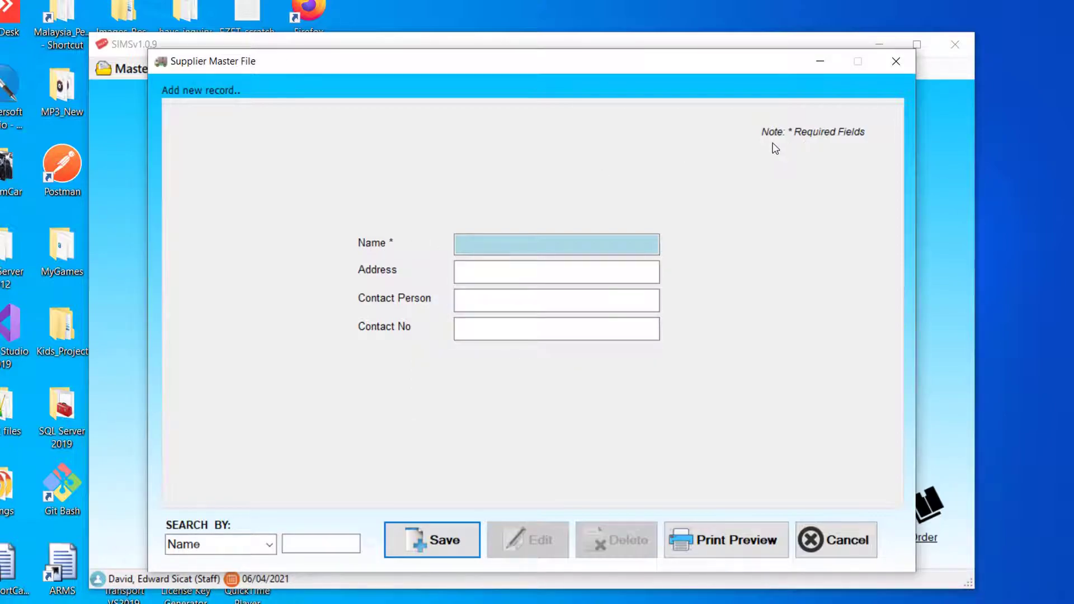
left_click(547, 246)
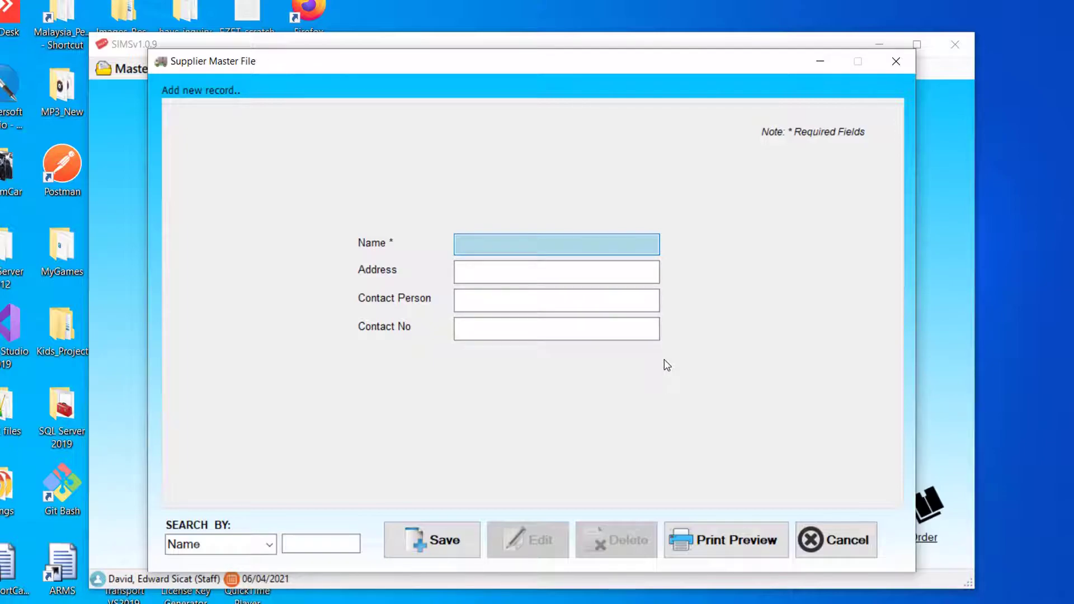
- Enter Uratex Incorporated with address Manila, a contact person and a phone number
type("Uratex Incorporated")
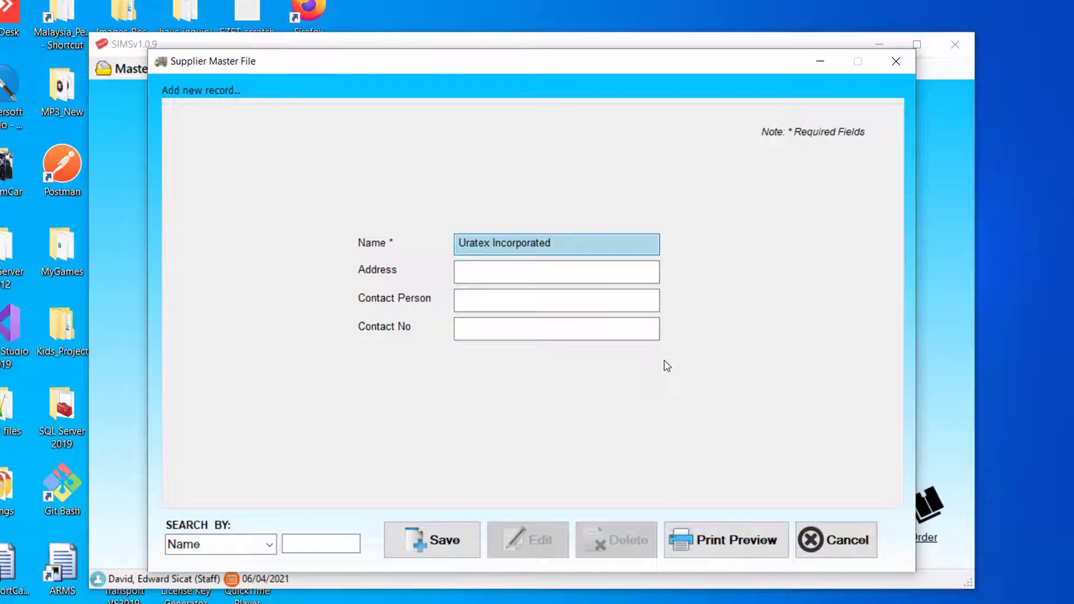
left_click(566, 267)
type("M")
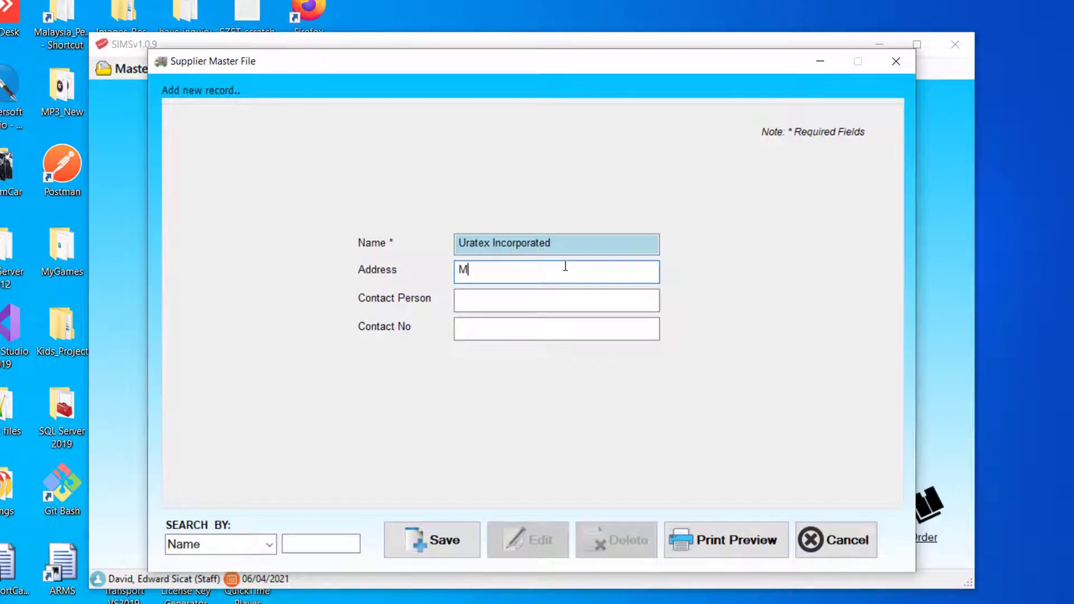
type("anila")
left_click(555, 295)
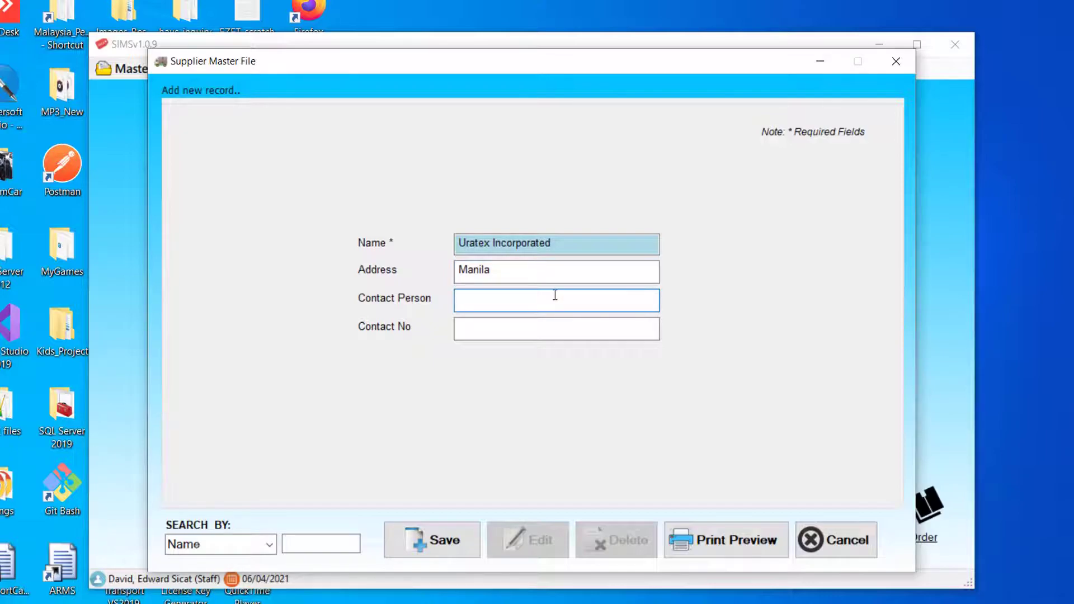
key("Tab")
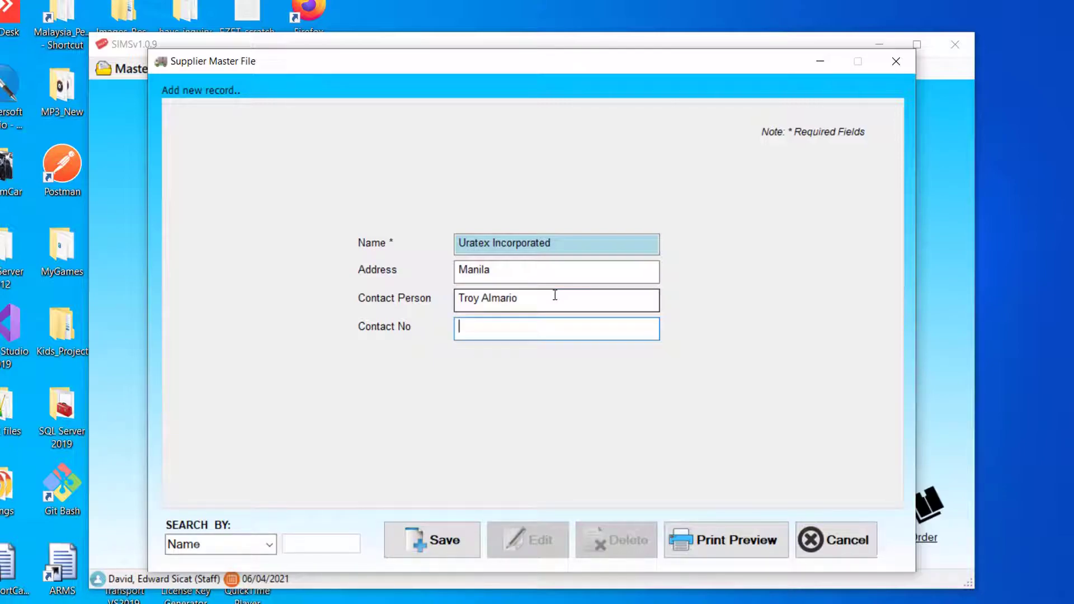
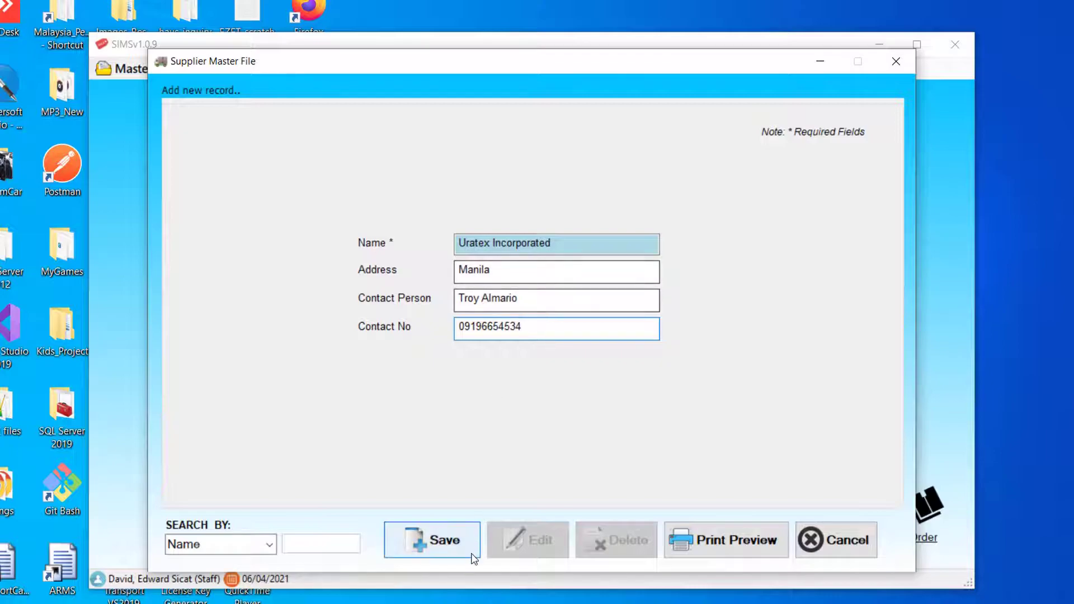
- Save the Uratex Incorporated record, then check it with a 'ura' search and clear the search
left_click(430, 542)
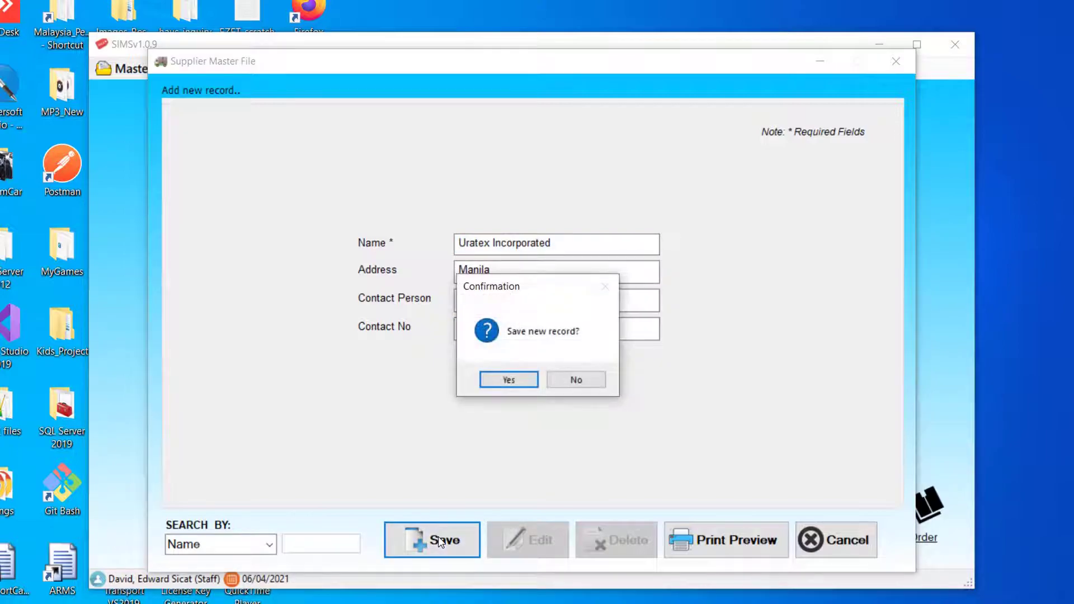
left_click(519, 382)
left_click(604, 382)
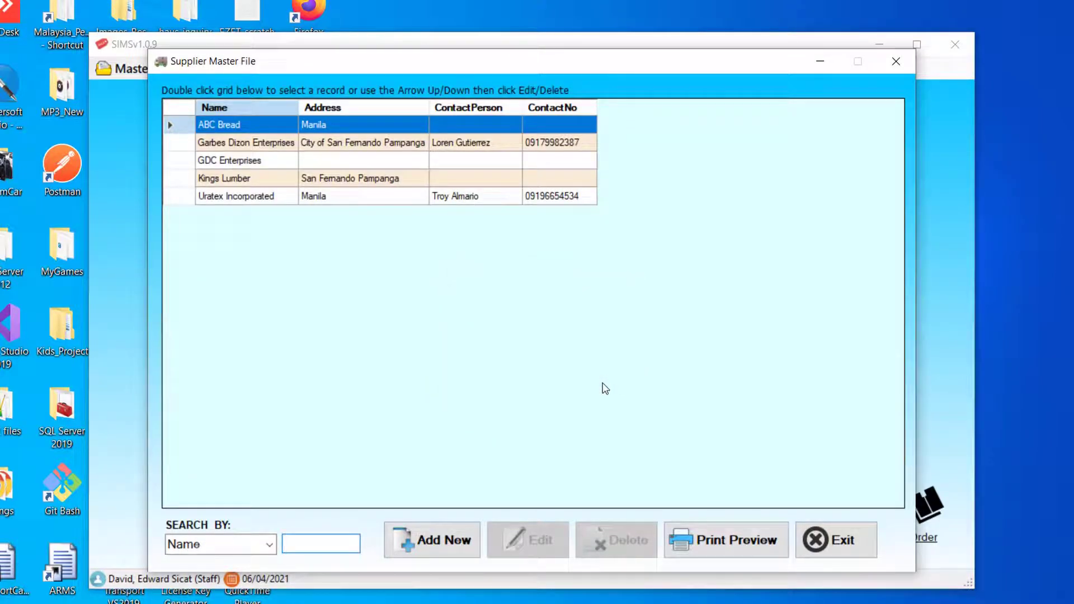
type("ura")
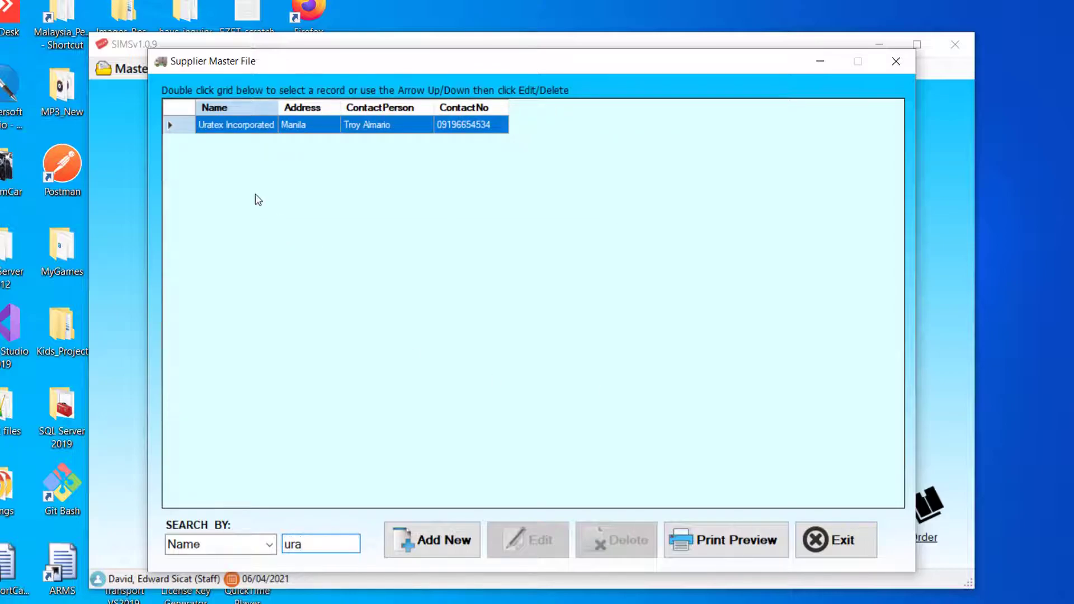
key("BackSpace")
key("BackSpace")
key("BackSpace")
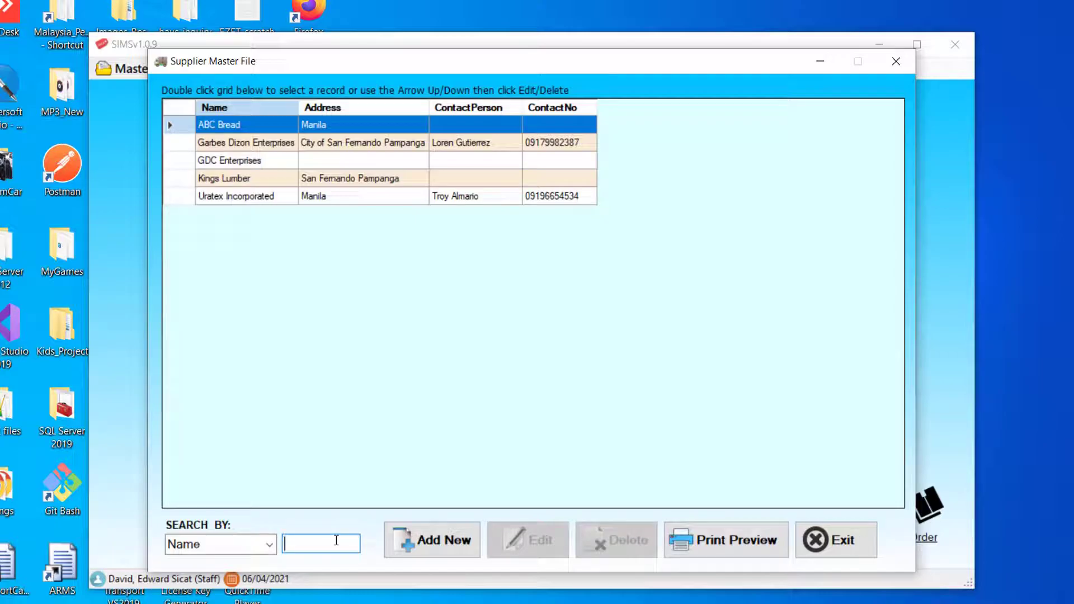
- Save new supplier Universal Robina Corporation, address Dolores CSFP, with a contact person and phone number
left_click(438, 546)
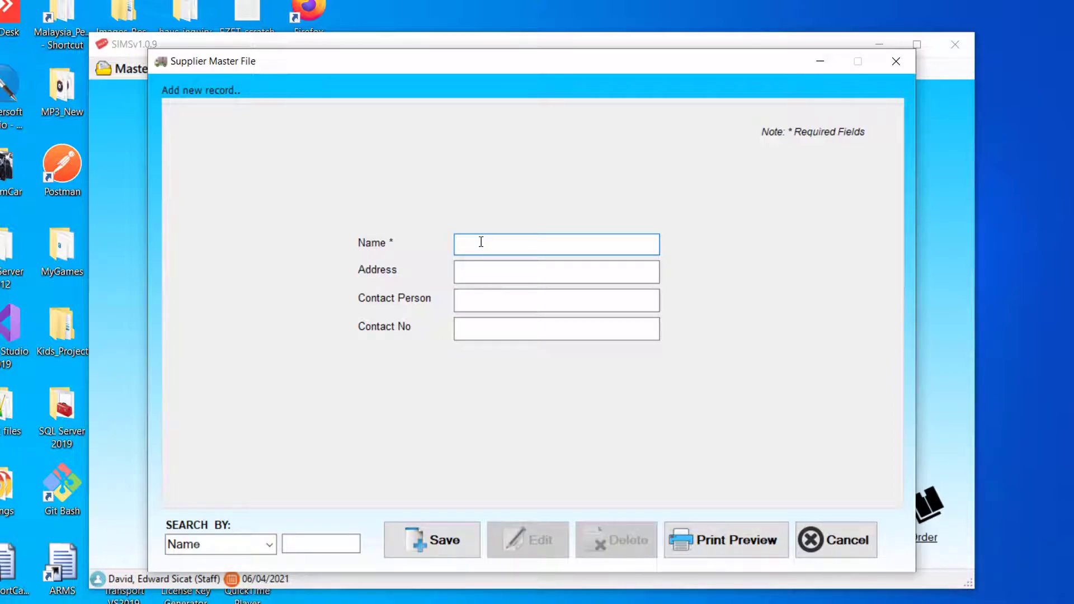
type("Universal Robina Corporation")
left_click(475, 268)
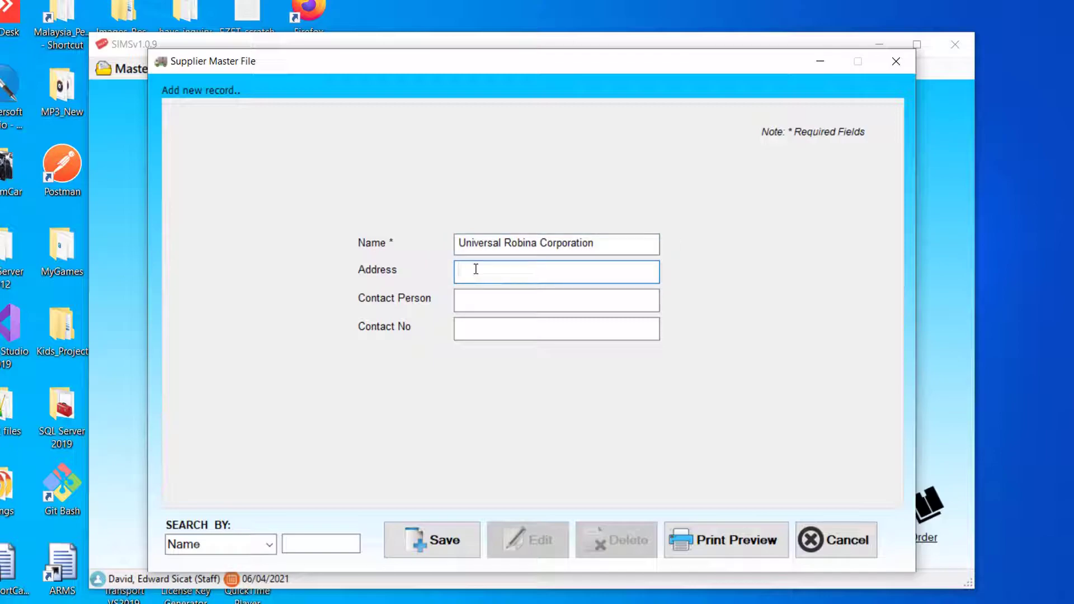
type("Dolores CSFP")
left_click(480, 300)
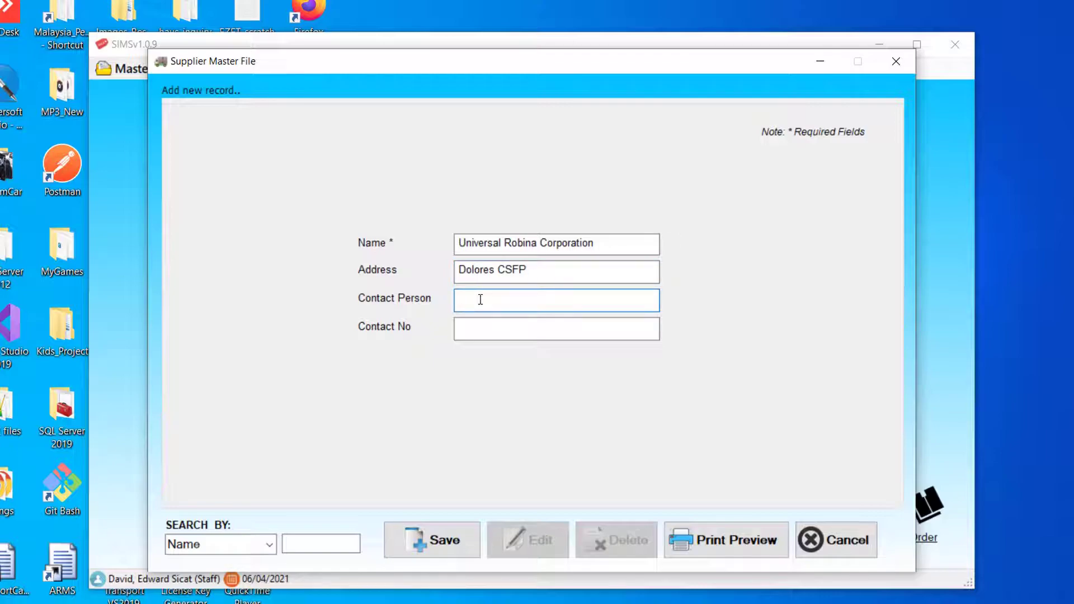
key("Tab")
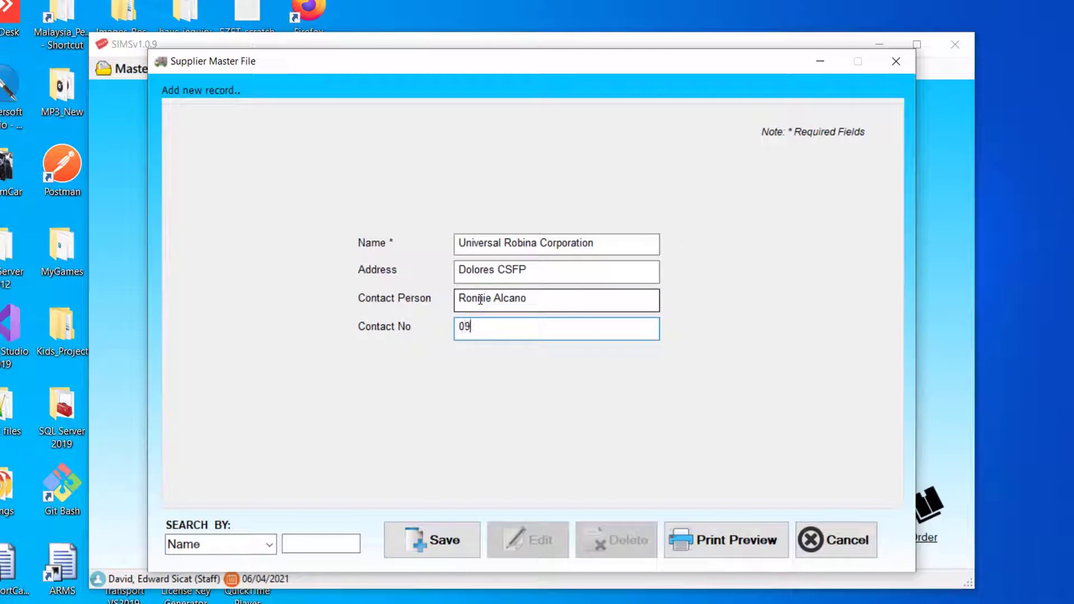
left_click(450, 537)
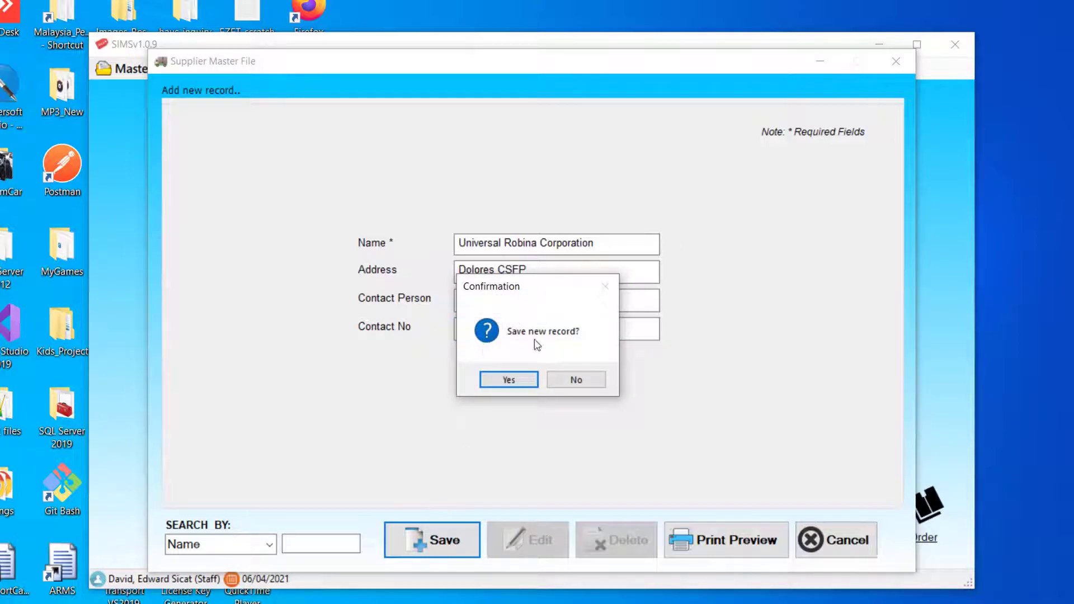
left_click(509, 380)
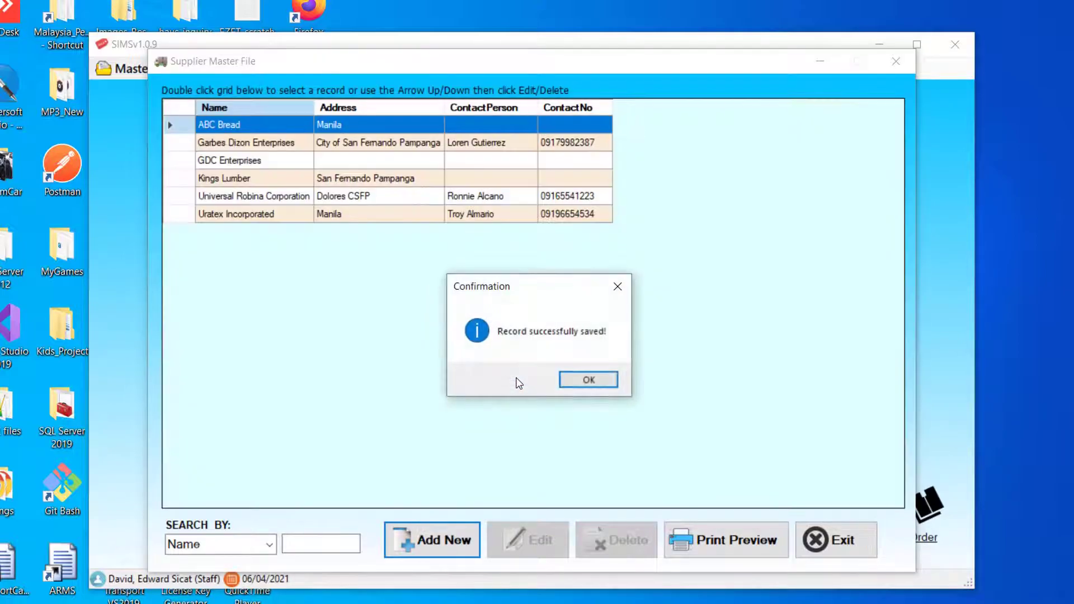
- Search suppliers for 'u' and select the Kings Lumber record from the filtered list
left_click(609, 382)
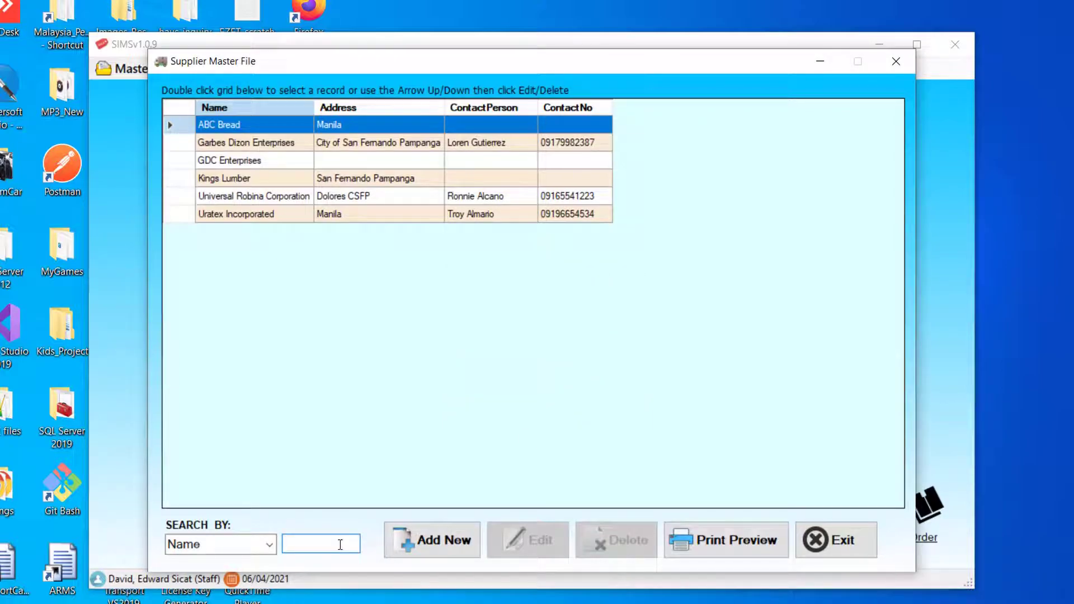
type("u")
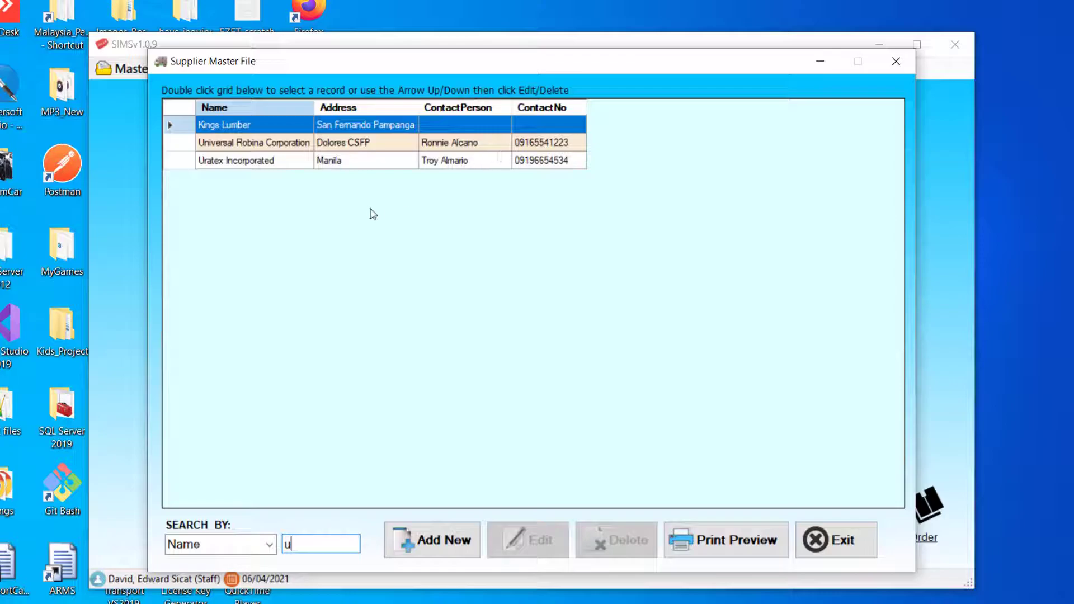
double_click(336, 142)
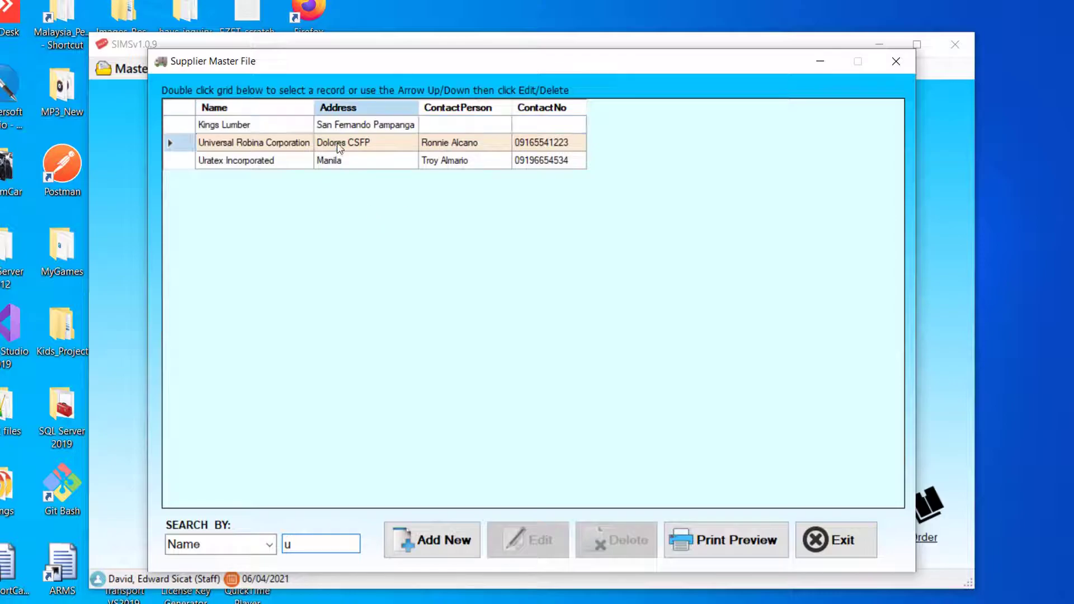
left_click(347, 126)
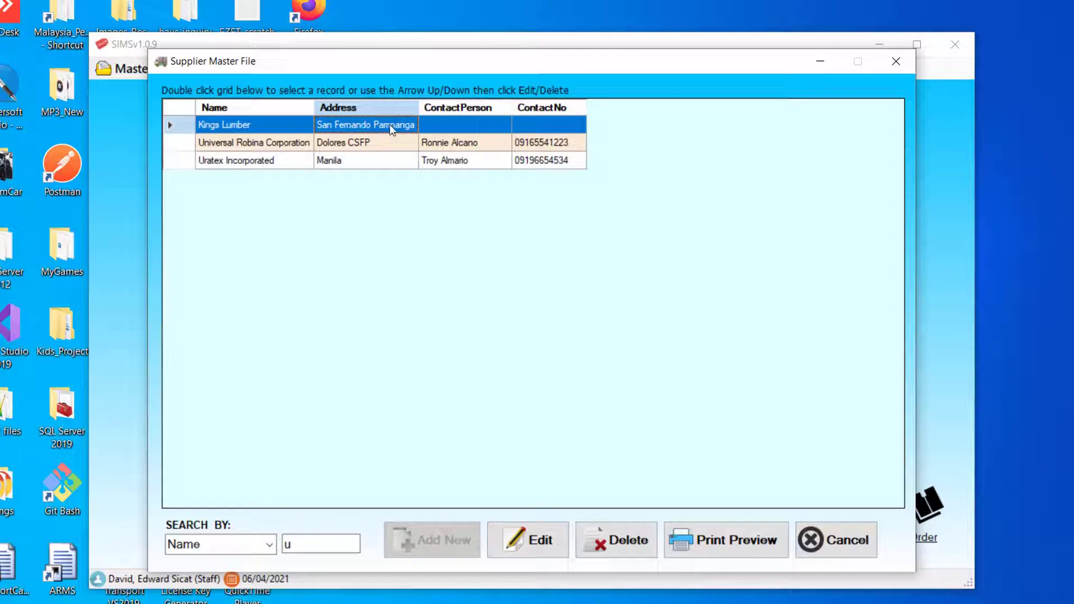
- Edit Kings Lumber, renaming it Kings Lumber I and prefixing the address with 'Poblacion'
left_click(528, 540)
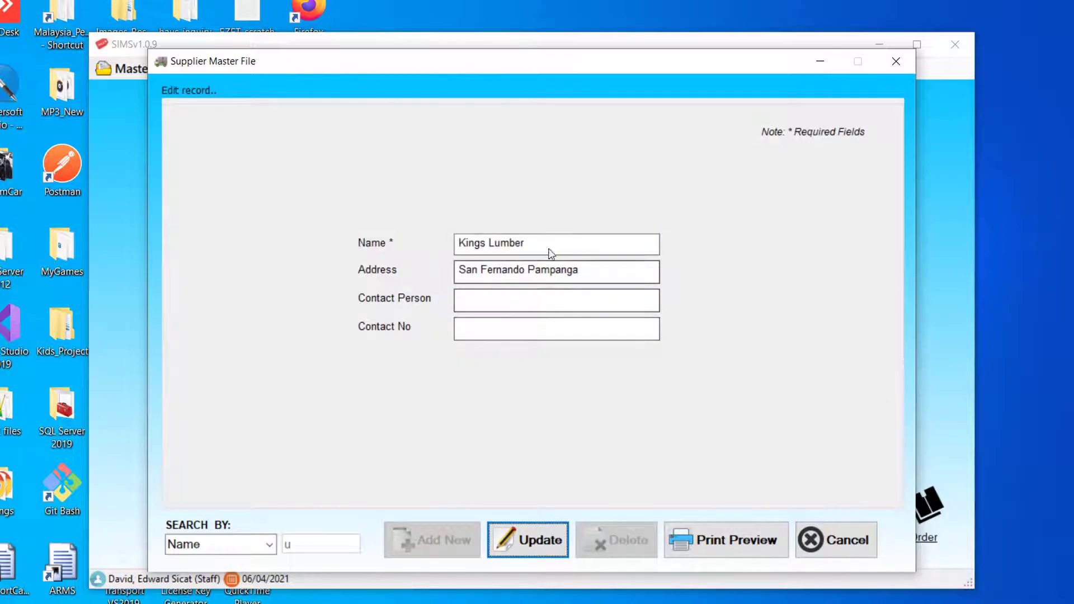
left_click(527, 302)
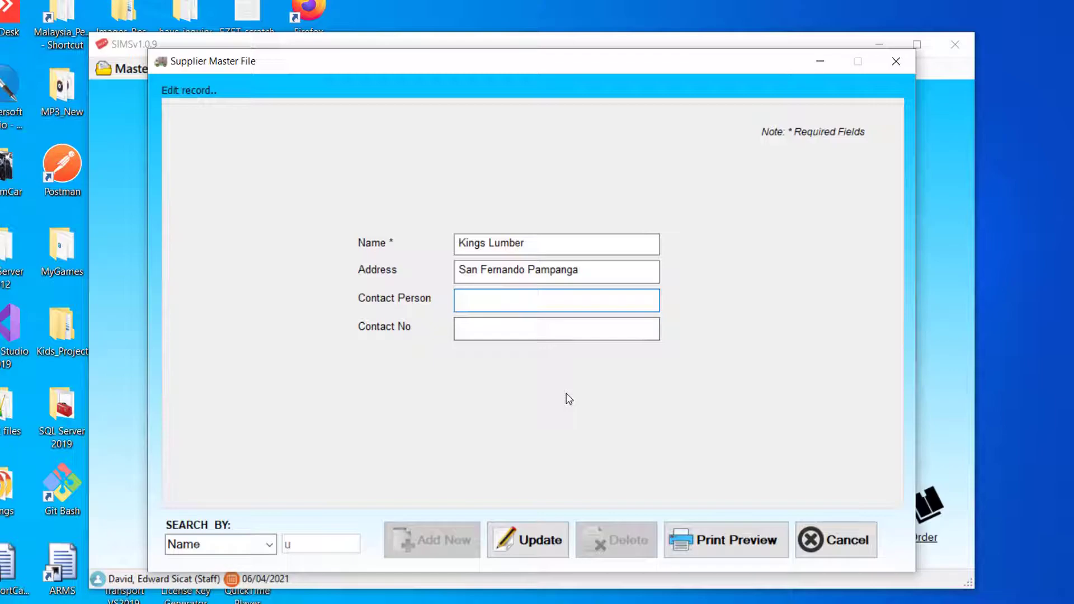
left_click(576, 244)
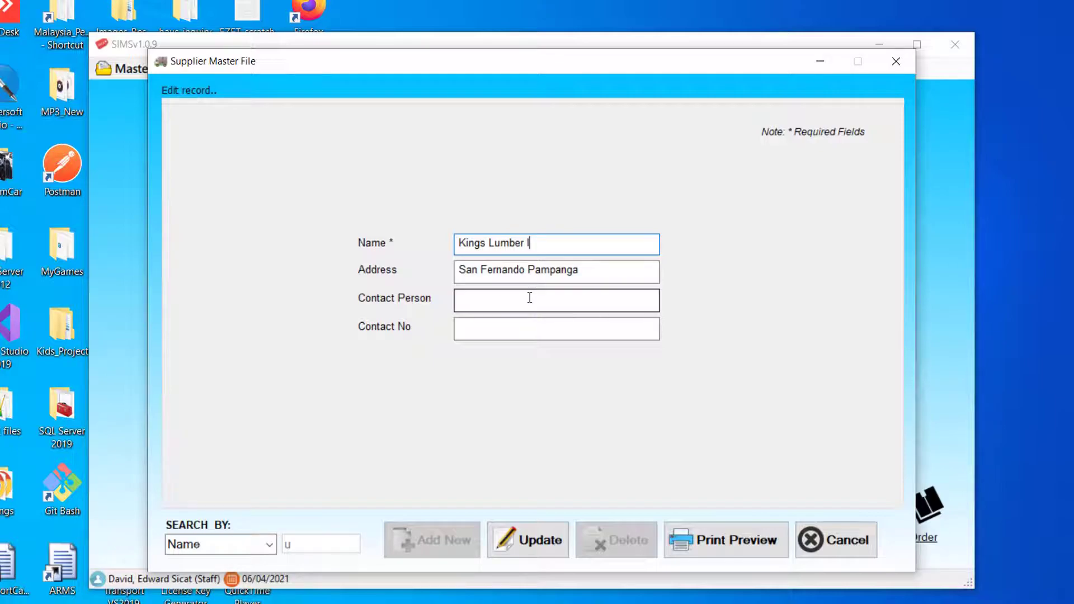
left_click(460, 272)
type("Pob;lacion")
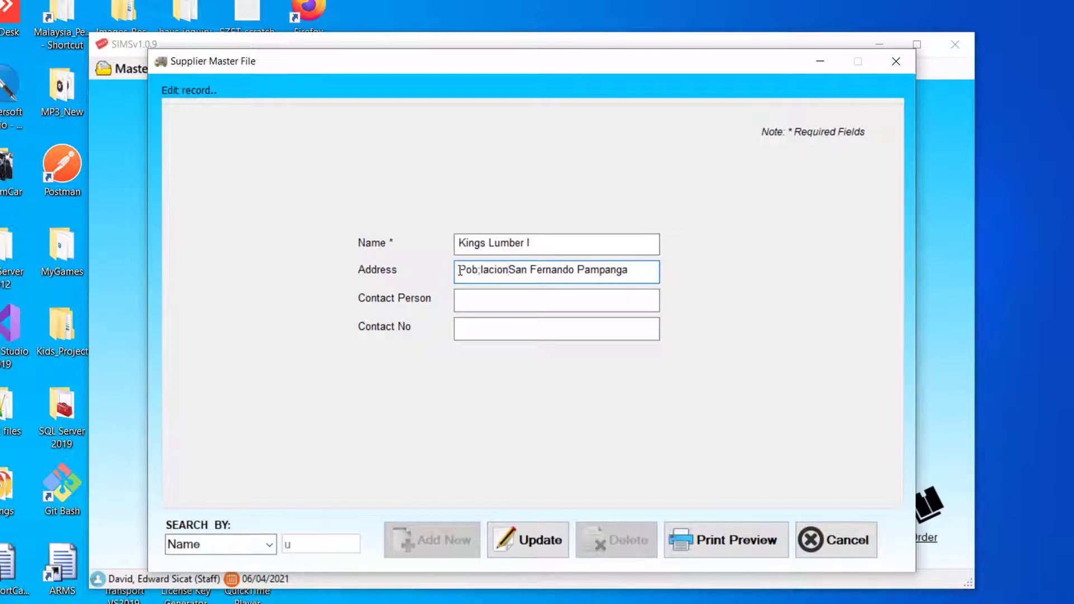
key("Left")
key("Left")
key("BackSpace")
- Add a contact person and phone number to Kings Lumber I and submit the update
key("Tab")
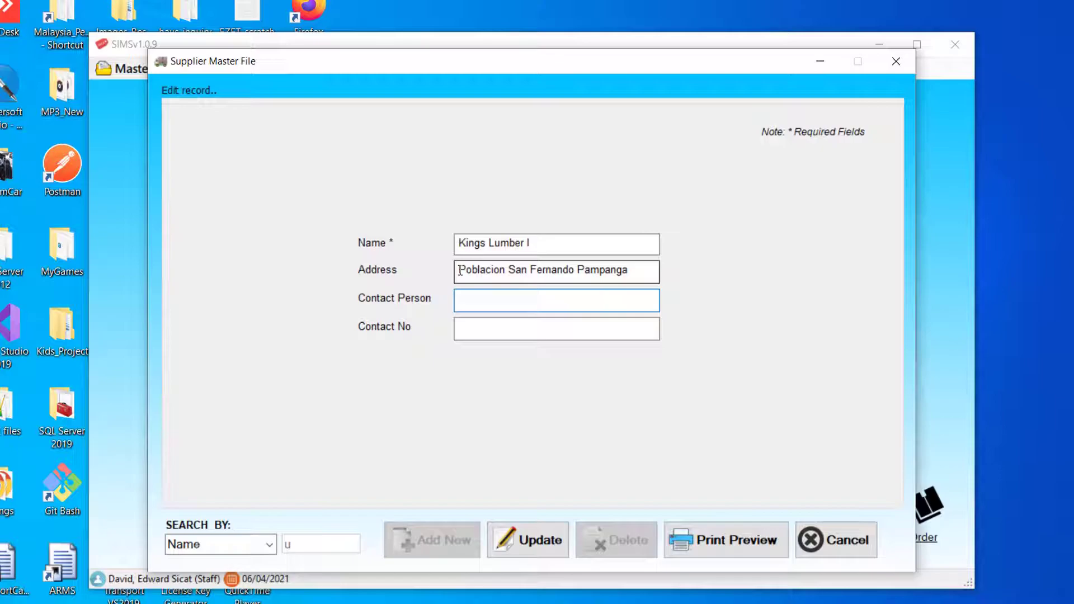
key("Tab")
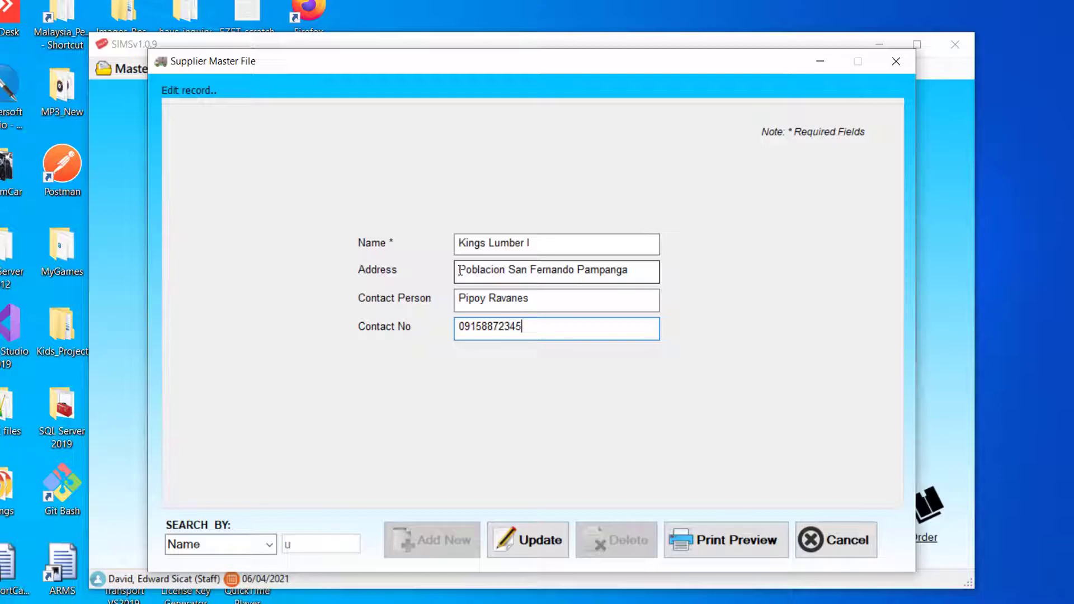
left_click(538, 541)
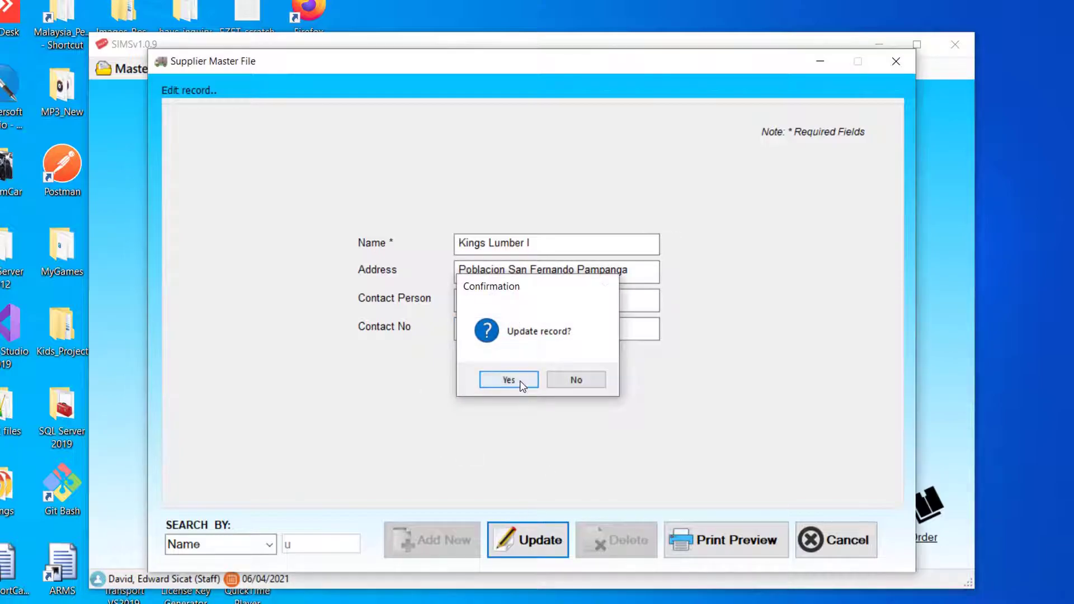
left_click(520, 379)
- Dismiss the update message, check Kings Lumber I with a 'kin' search, then clear it
left_click(587, 379)
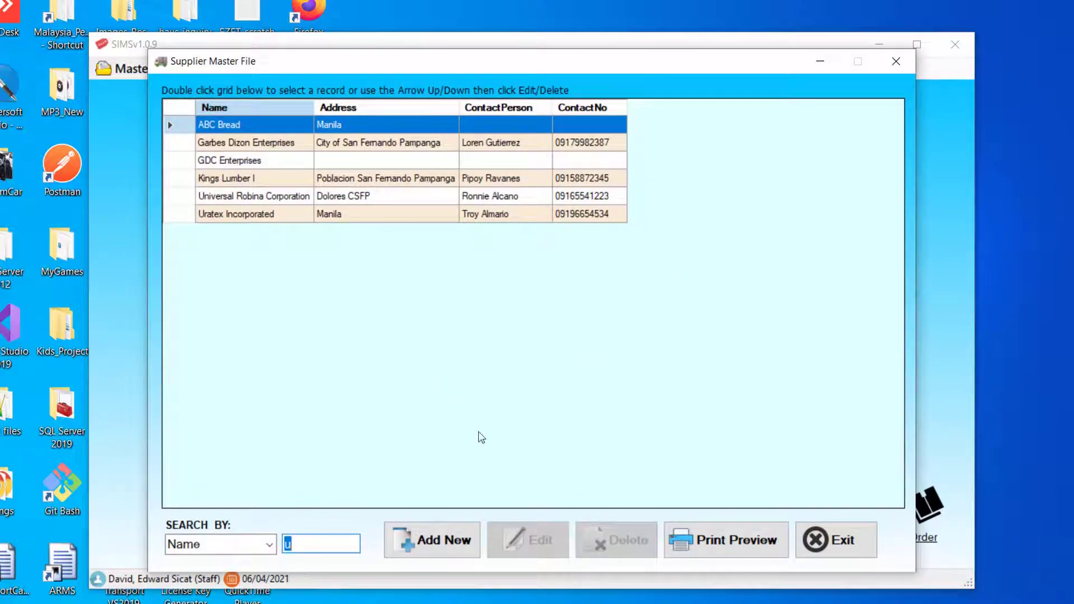
type("kin")
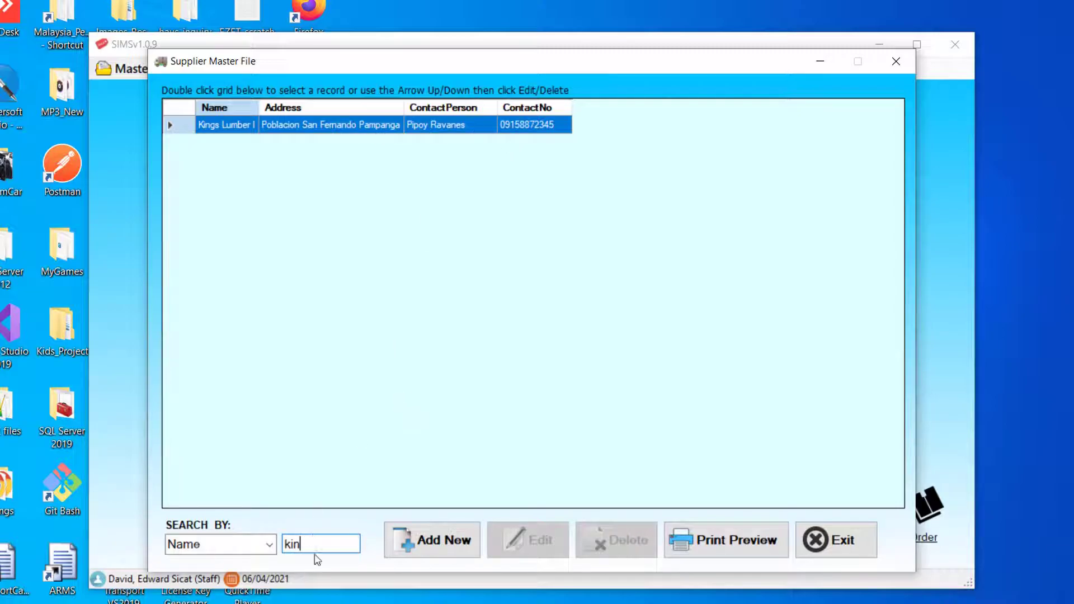
key("BackSpace")
key("BackSpace")
key("BackSpace")
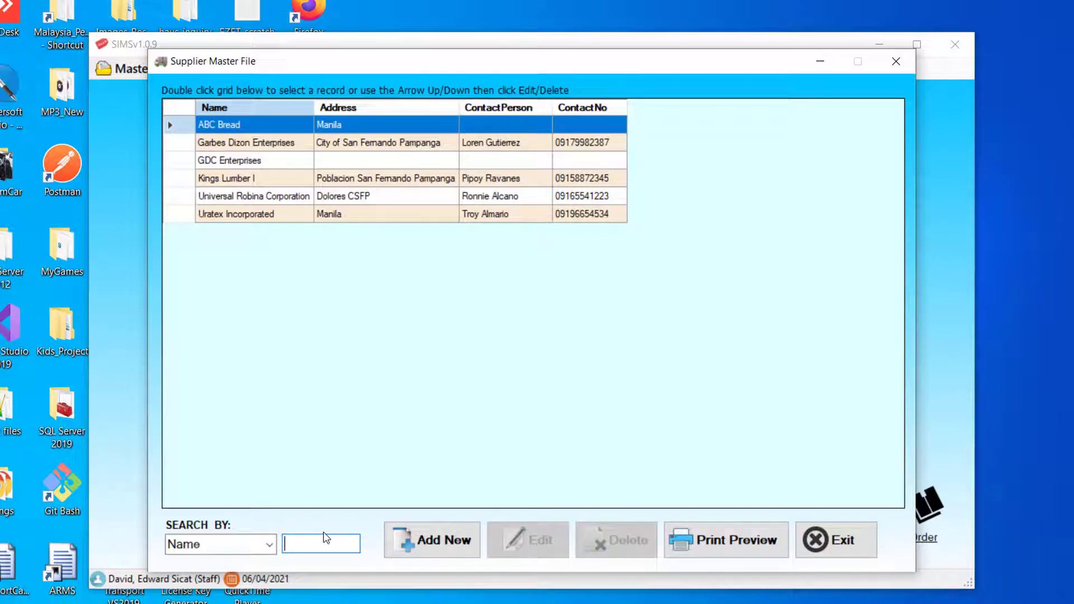
- Find GDC Enterprises, rename it GDC Enterprises Inc and set its address to Angeles City
type("GDC")
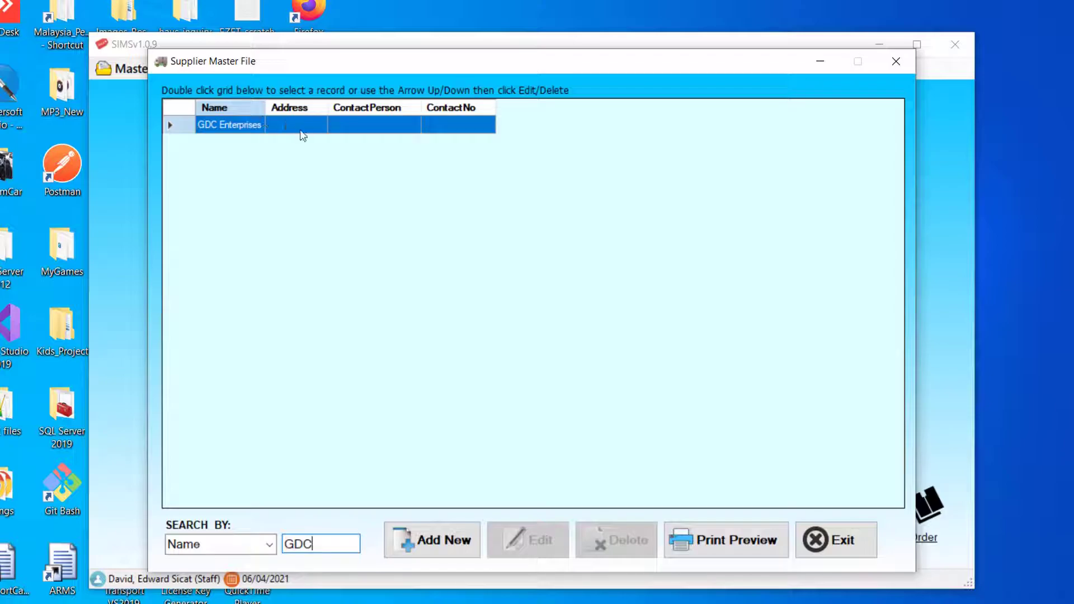
double_click(301, 126)
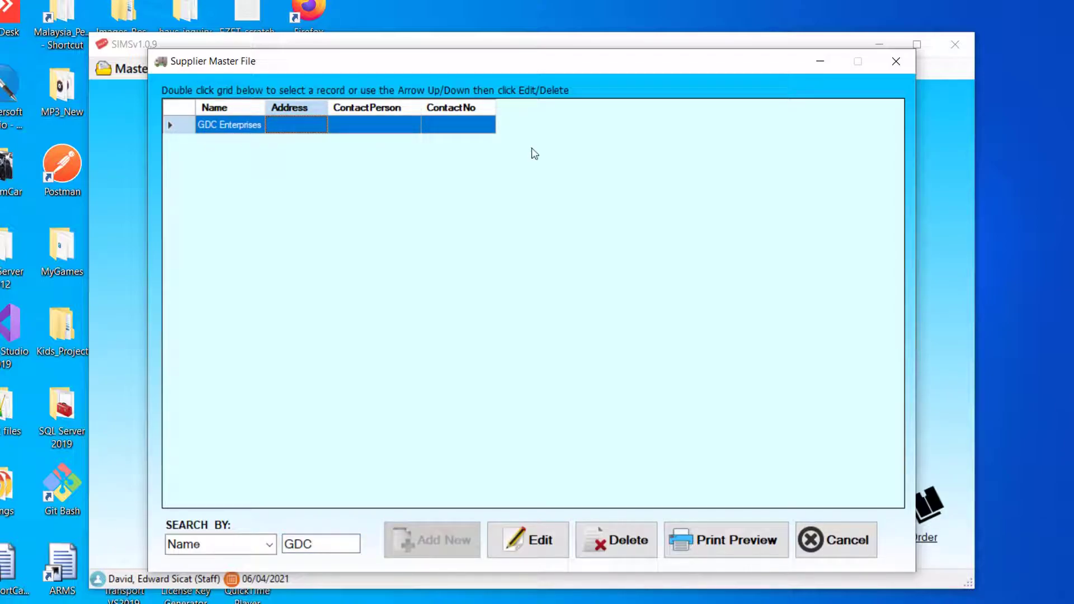
left_click(537, 542)
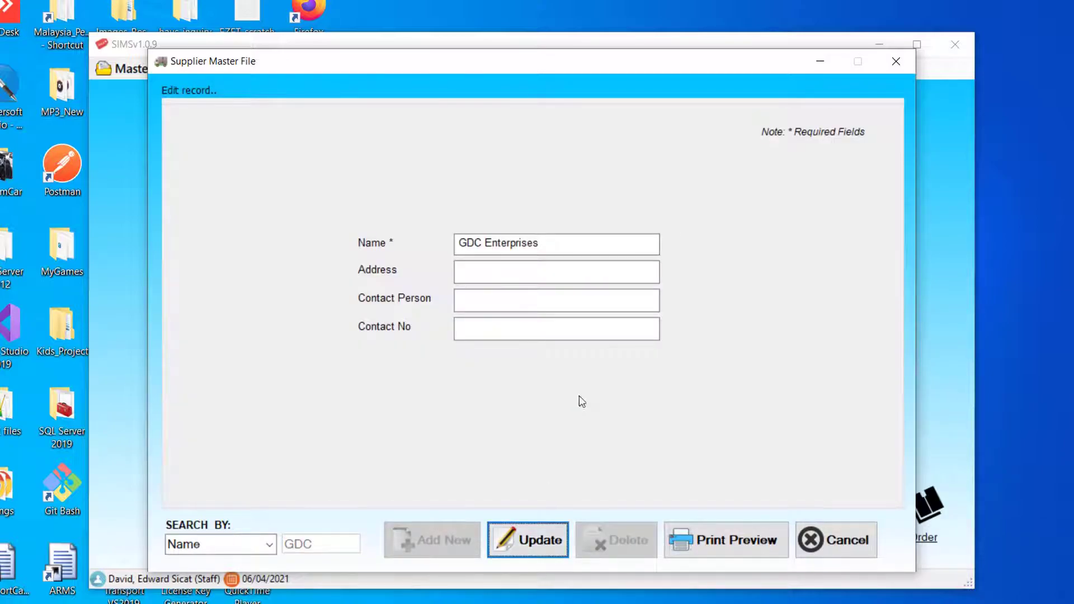
left_click(583, 244)
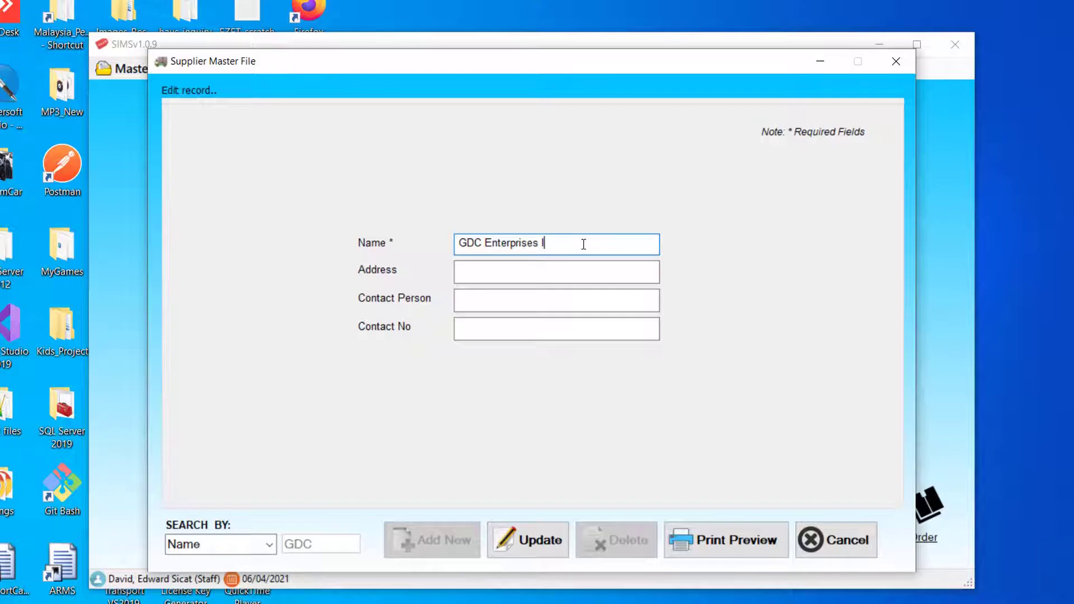
left_click(547, 276)
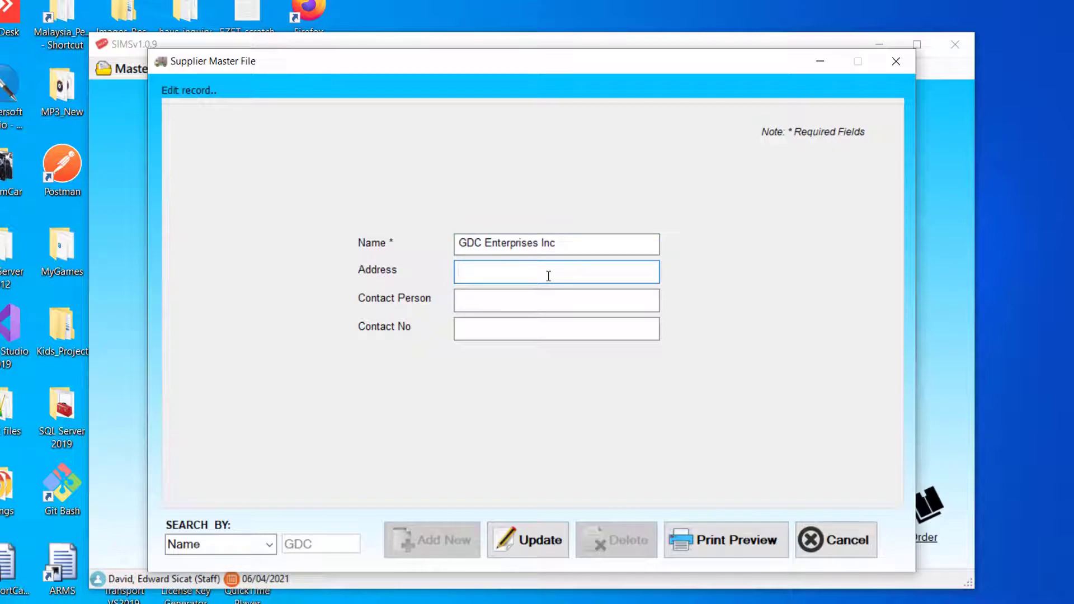
type("Angeles City")
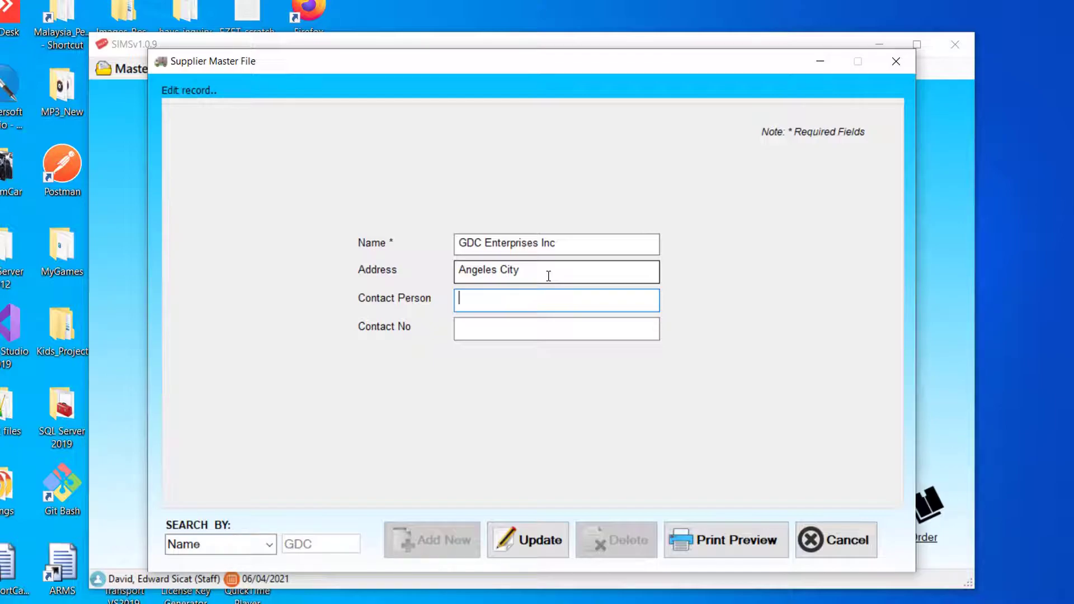
- Add a contact person and phone number to GDC Enterprises Inc and confirm the update
type("ryan")
key("BackSpace")
key("BackSpace")
key("BackSpace")
key("Tab")
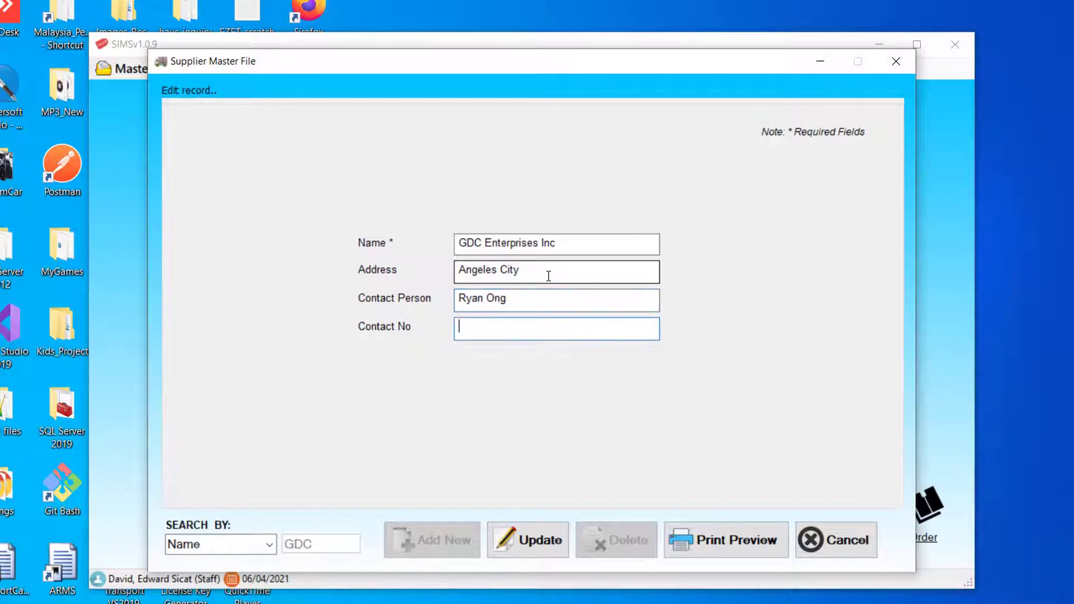
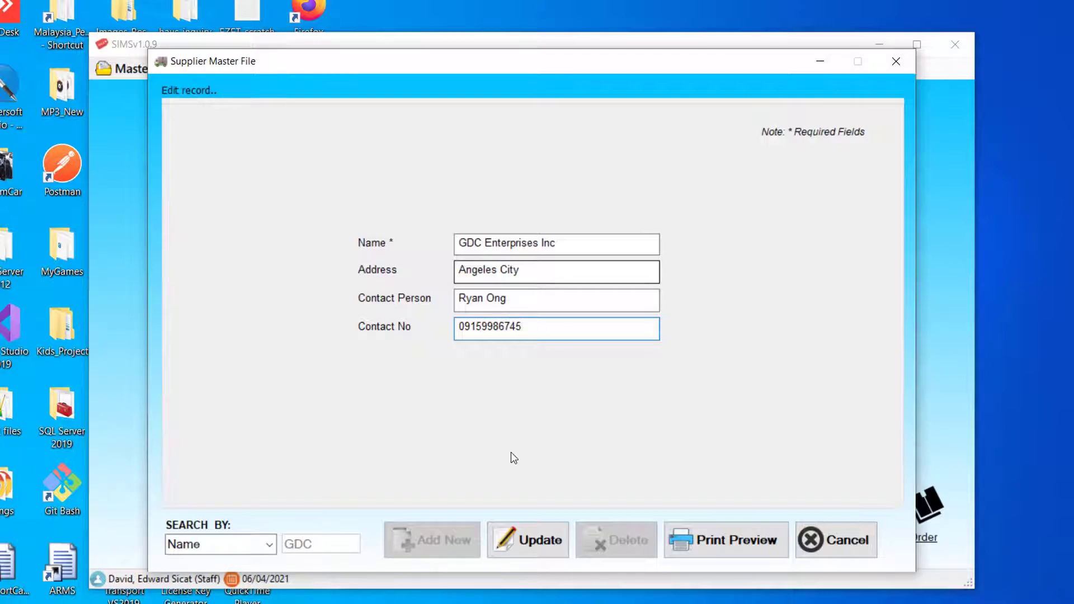
left_click(527, 543)
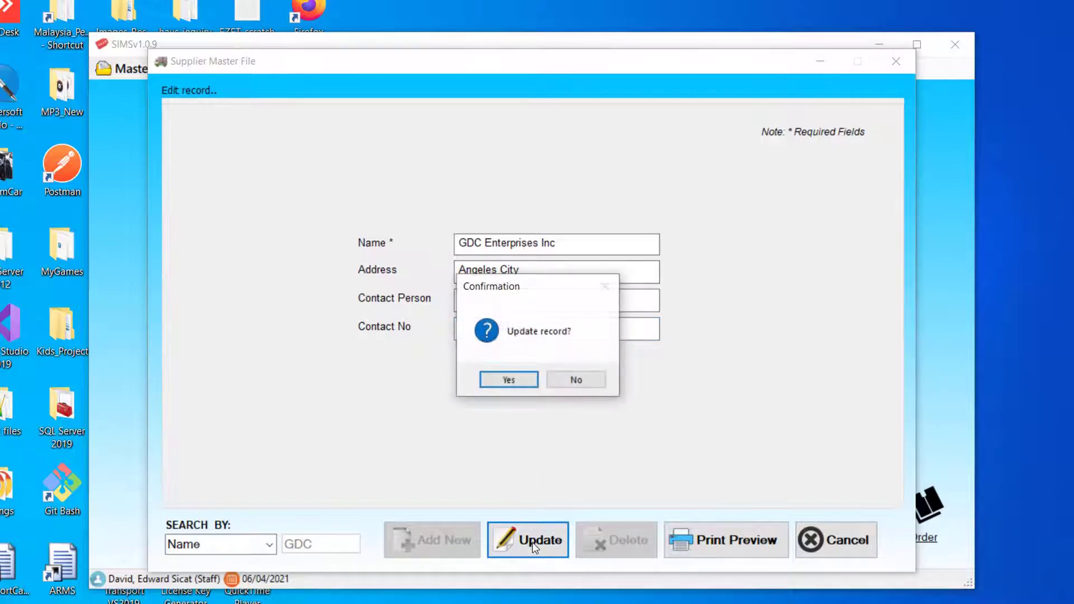
left_click(510, 380)
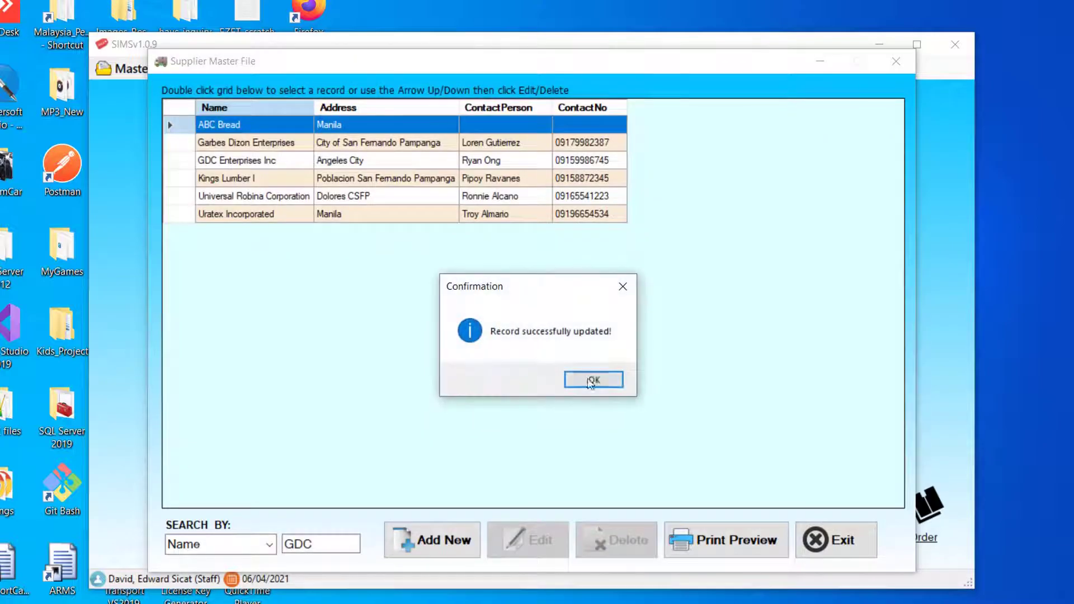
left_click(593, 379)
- Clear the 'gd' search and save new supplier 'dummy supplier A' with address 'for delete testing'
type("gdc")
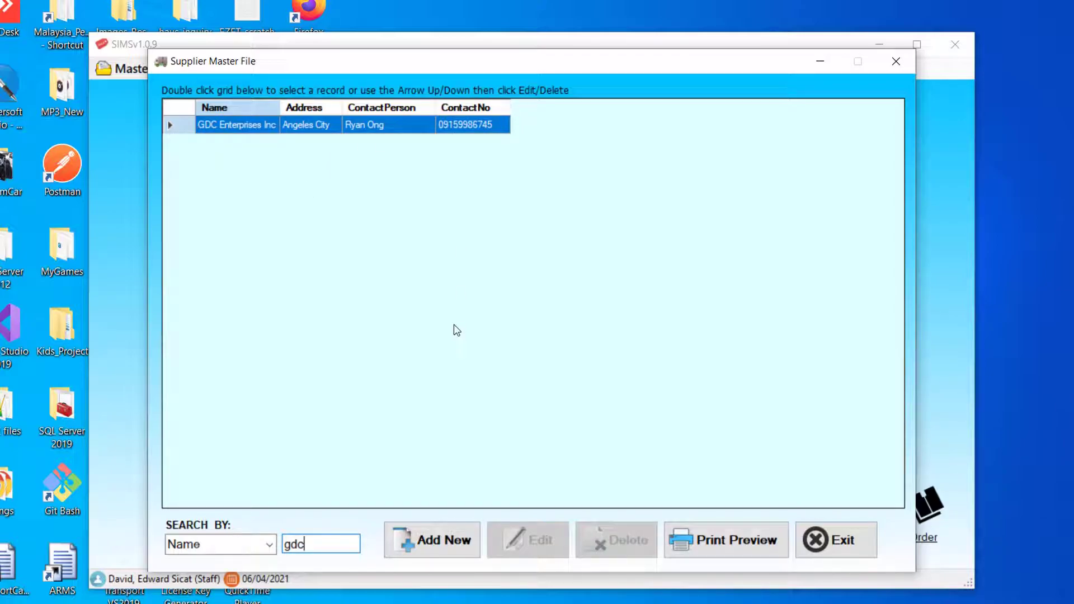
key("BackSpace")
key("BackSpace")
key("BackSpace")
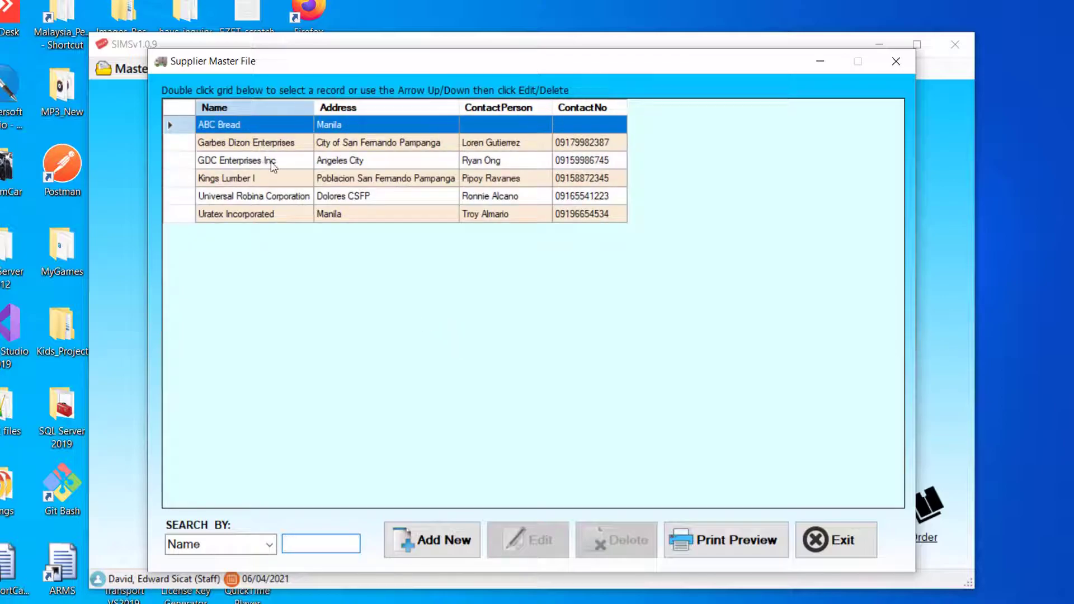
left_click(445, 540)
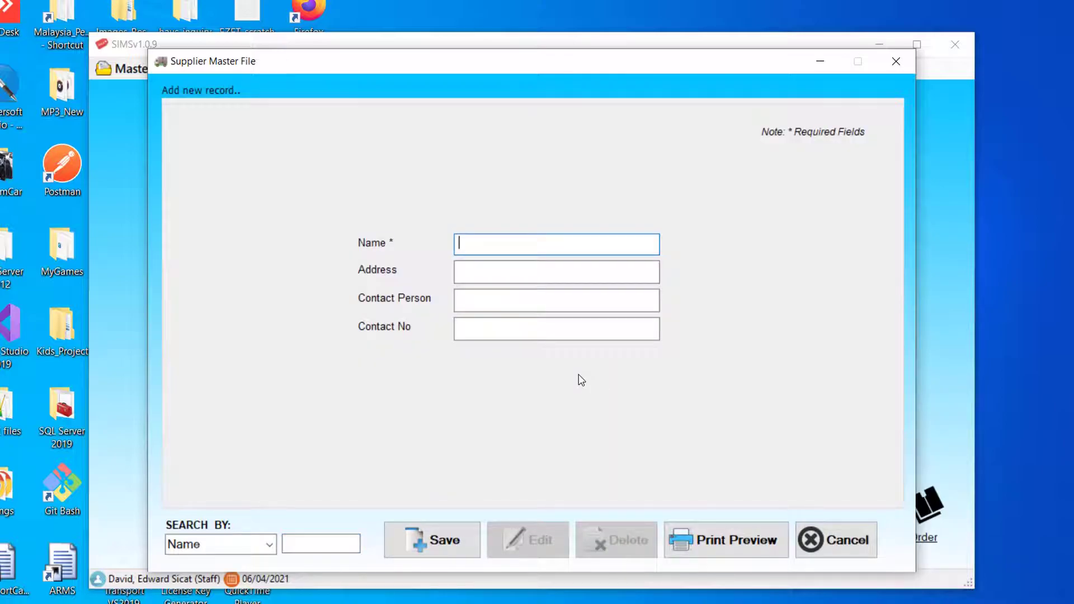
type("dummy supplier A")
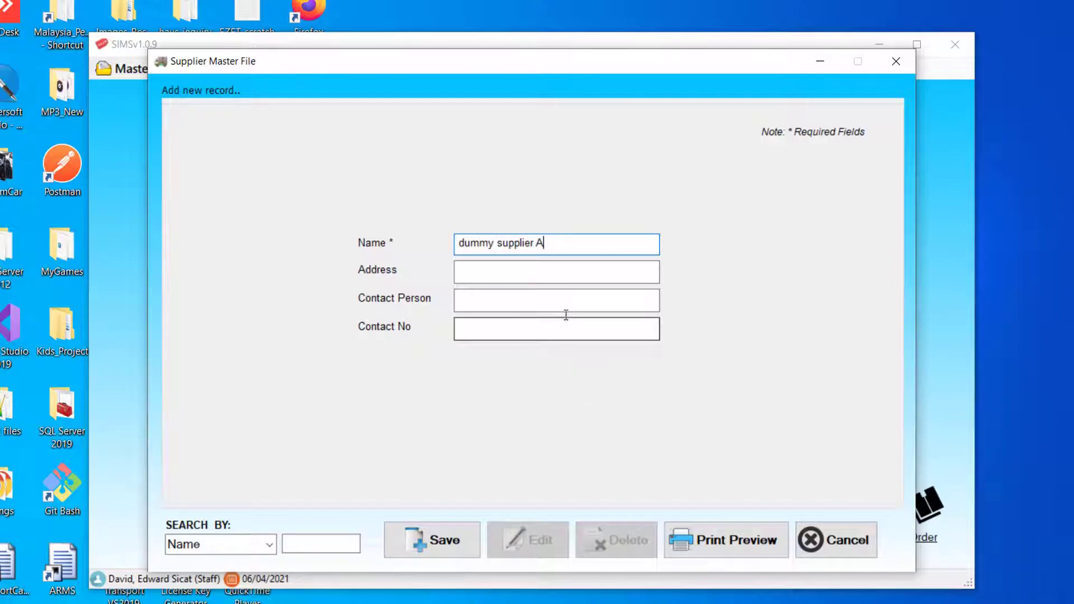
left_click(553, 278)
type("for delete testing")
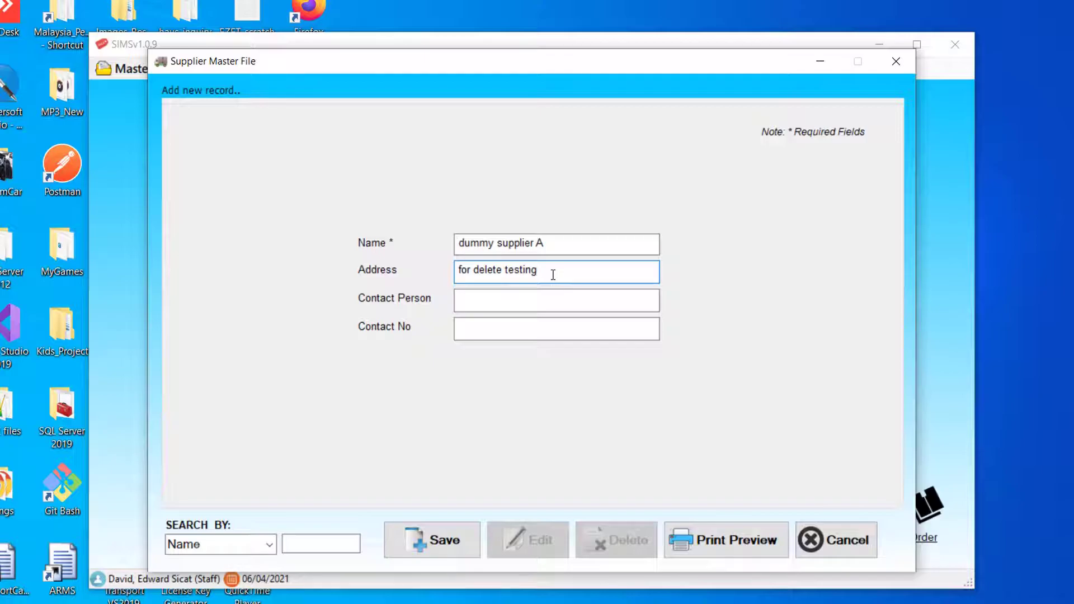
left_click(434, 533)
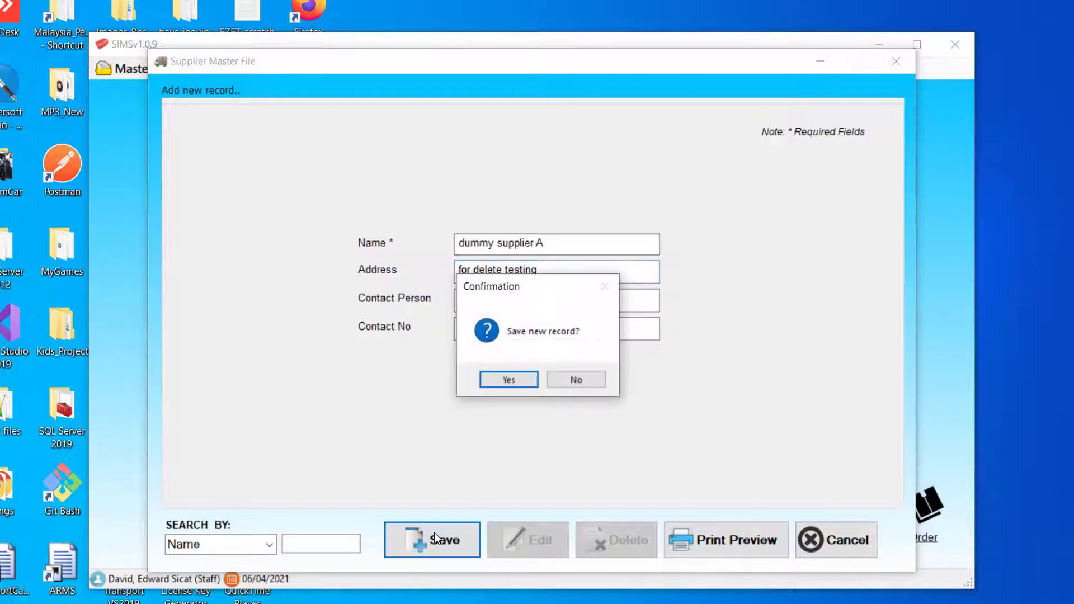
left_click(510, 379)
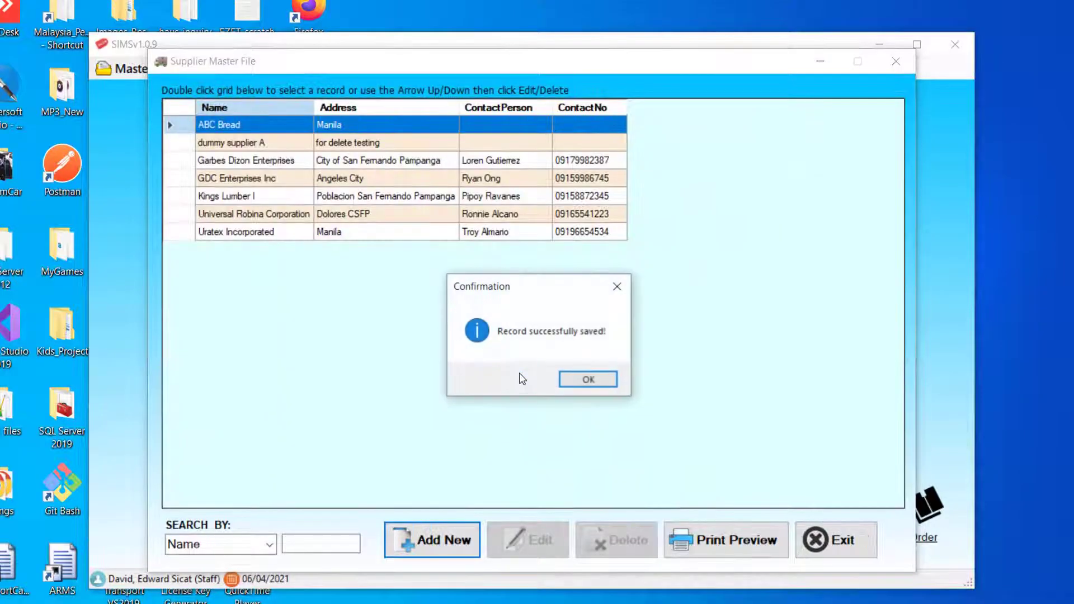
key("Return")
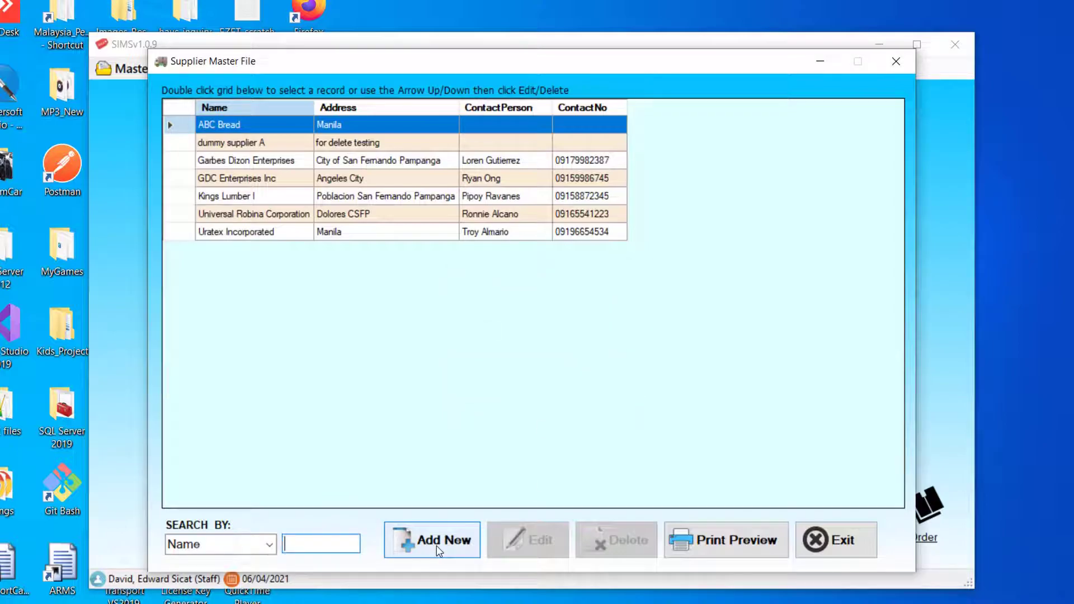
- Save new supplier 'dummy supplier B' with address 'for delete testing' and dismiss the confirmation
left_click(439, 542)
type("dummy suppli")
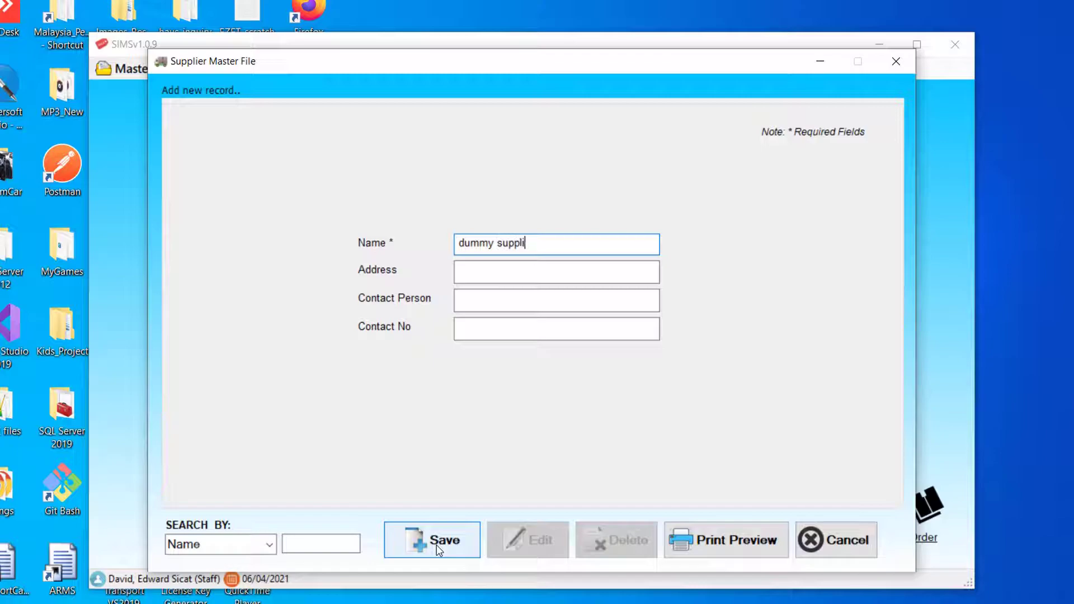
type("er B")
left_click(509, 278)
type("dor")
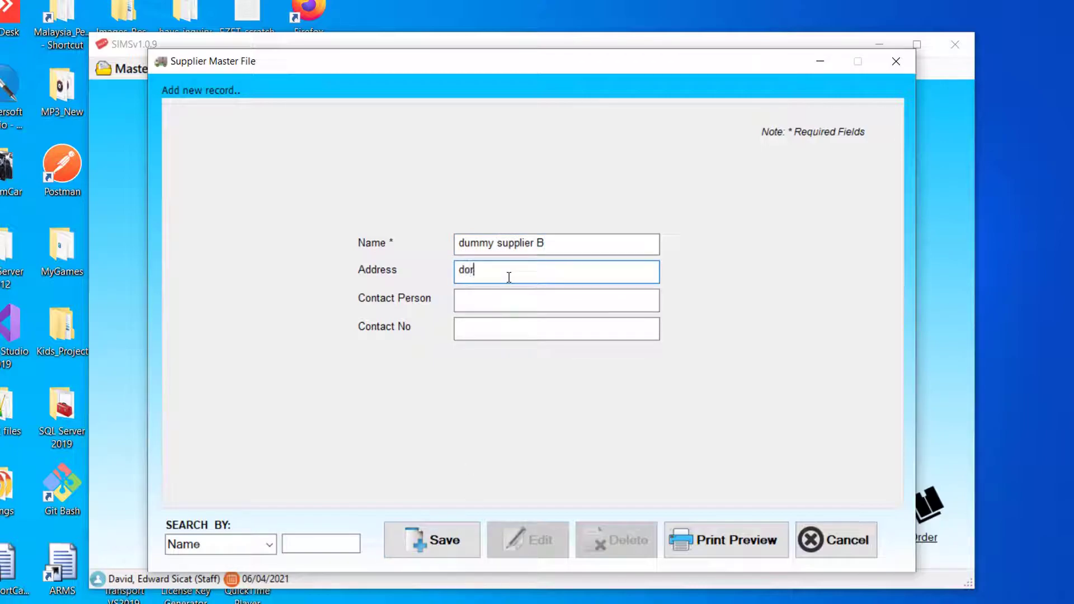
key("BackSpace")
key("BackSpace")
key("BackSpace")
type("for delete testing")
left_click(447, 547)
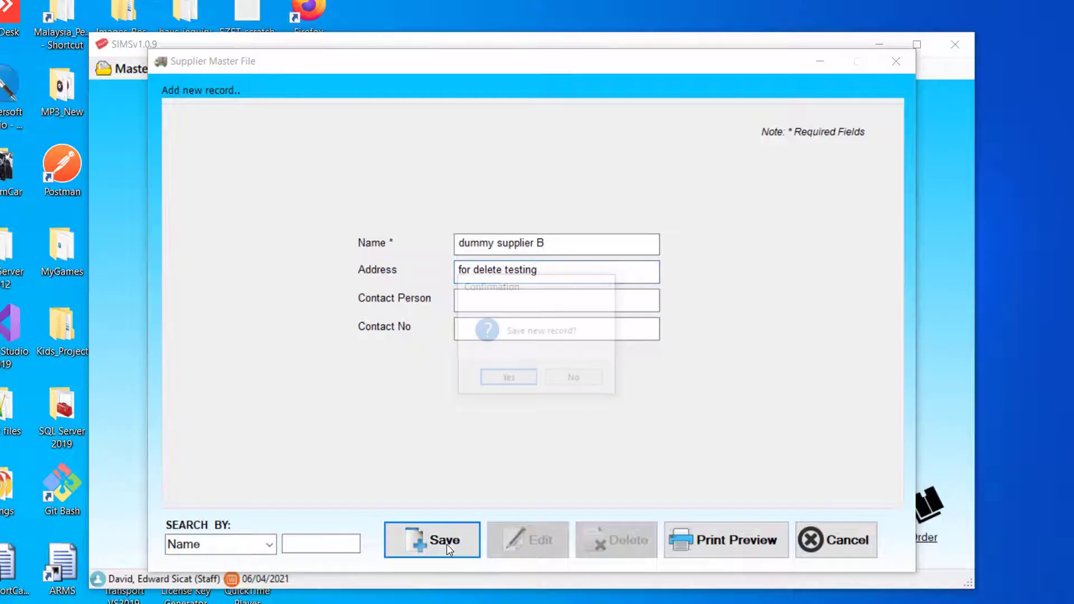
left_click(515, 386)
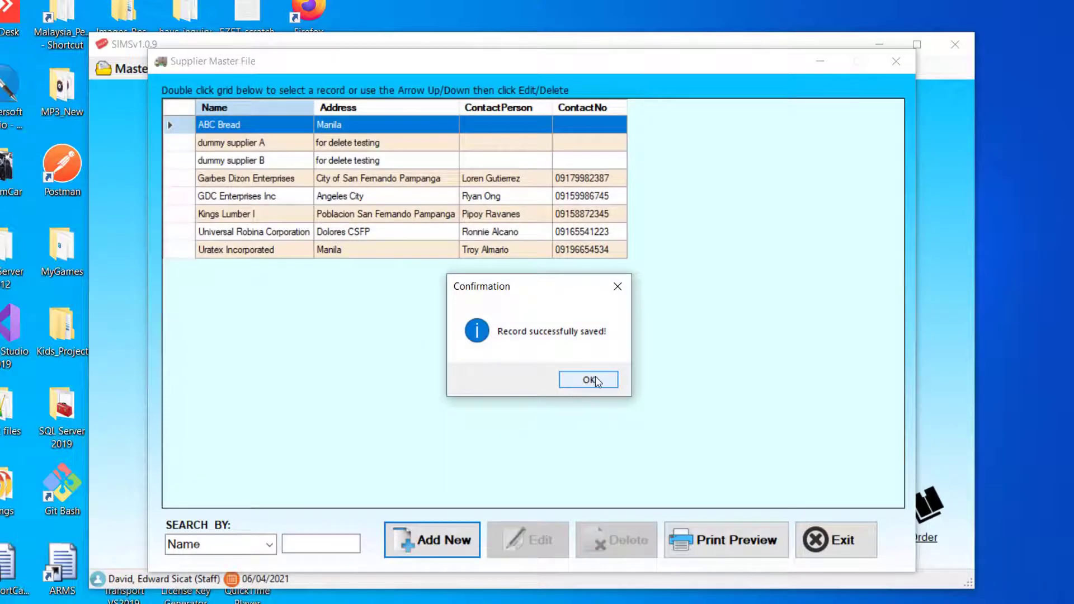
left_click(589, 379)
- Search for 'dummy' and delete the dummy supplier B record
left_click(309, 545)
type("dummy")
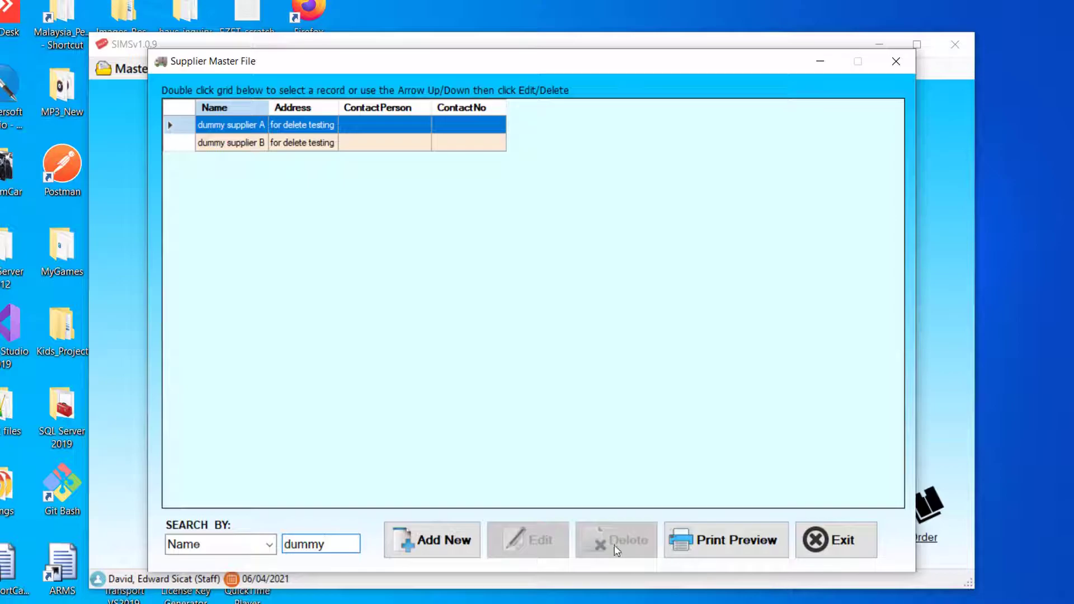
double_click(291, 146)
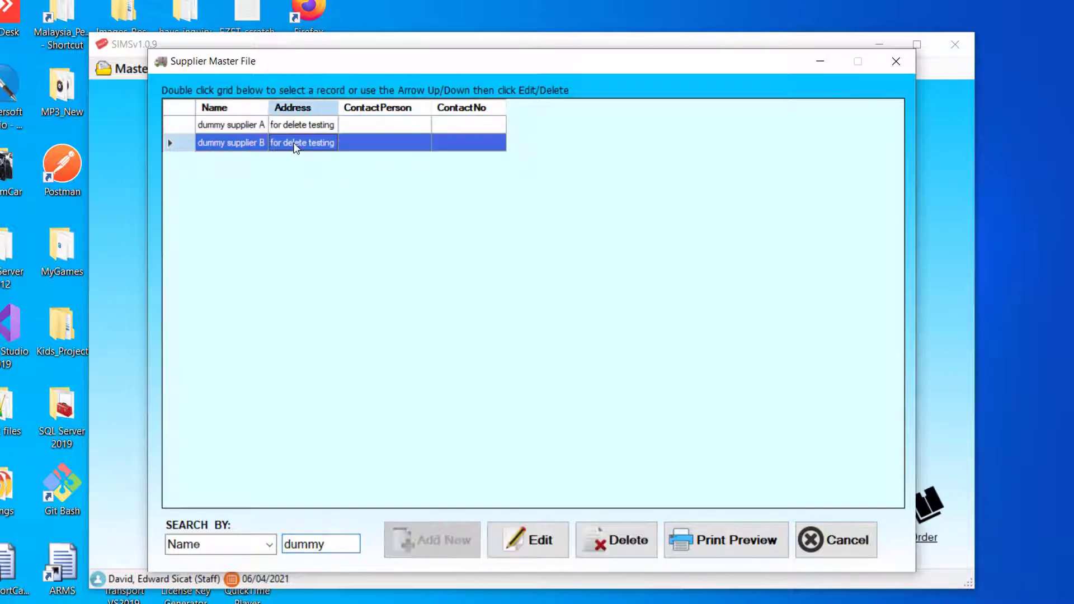
left_click(621, 550)
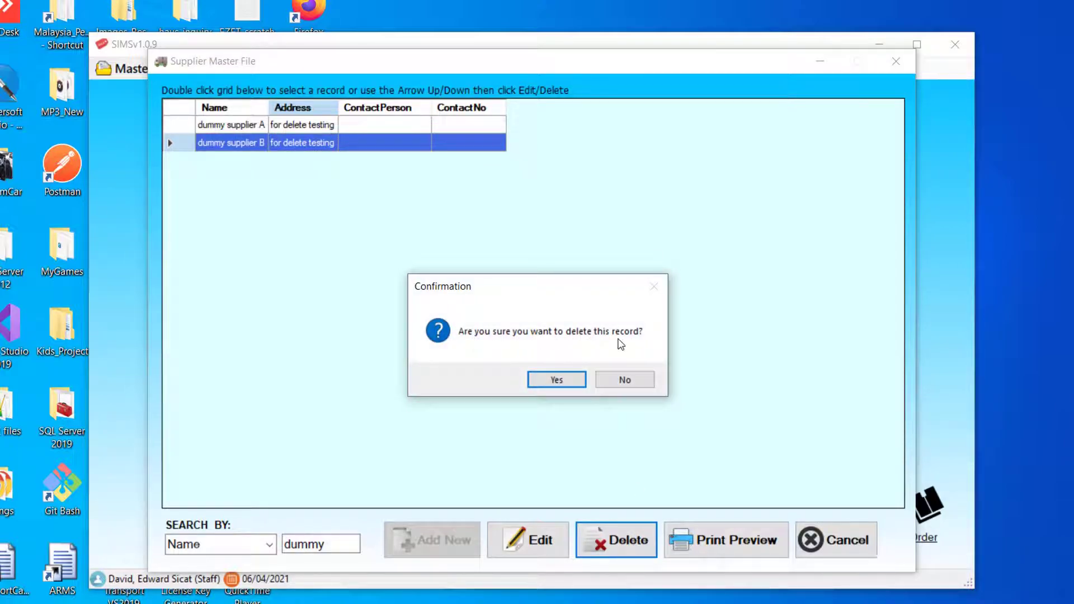
left_click(562, 377)
left_click(607, 385)
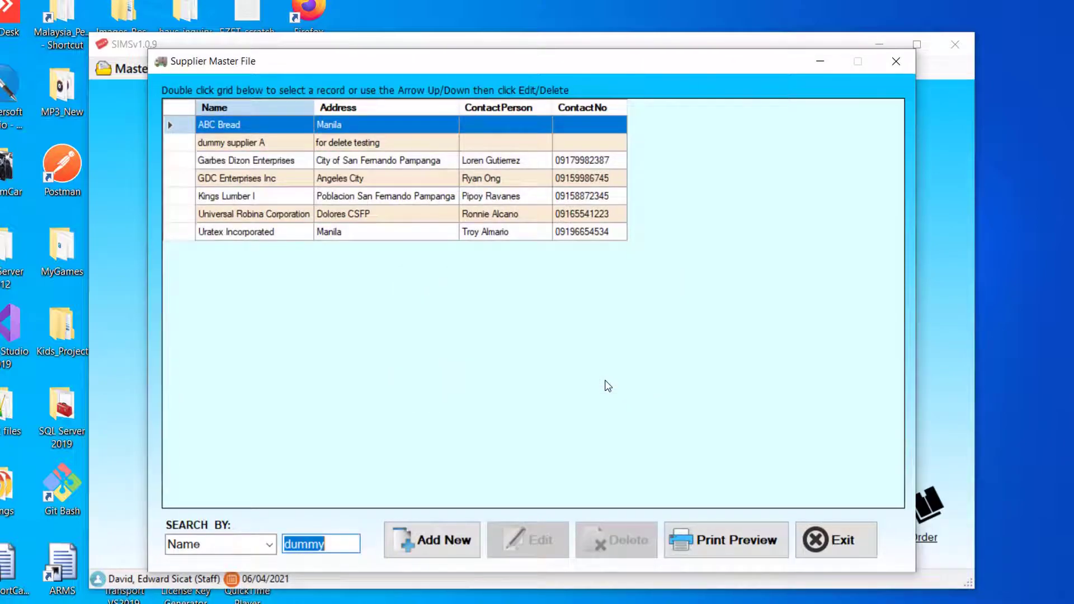
- Search for 'du' and delete the dummy supplier A record
type("du")
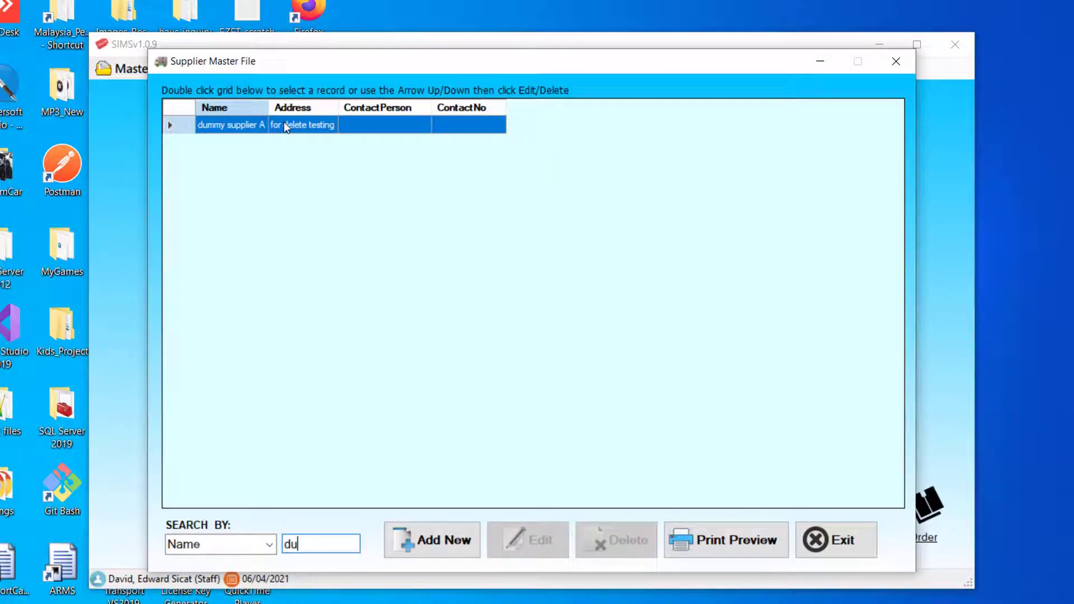
double_click(284, 124)
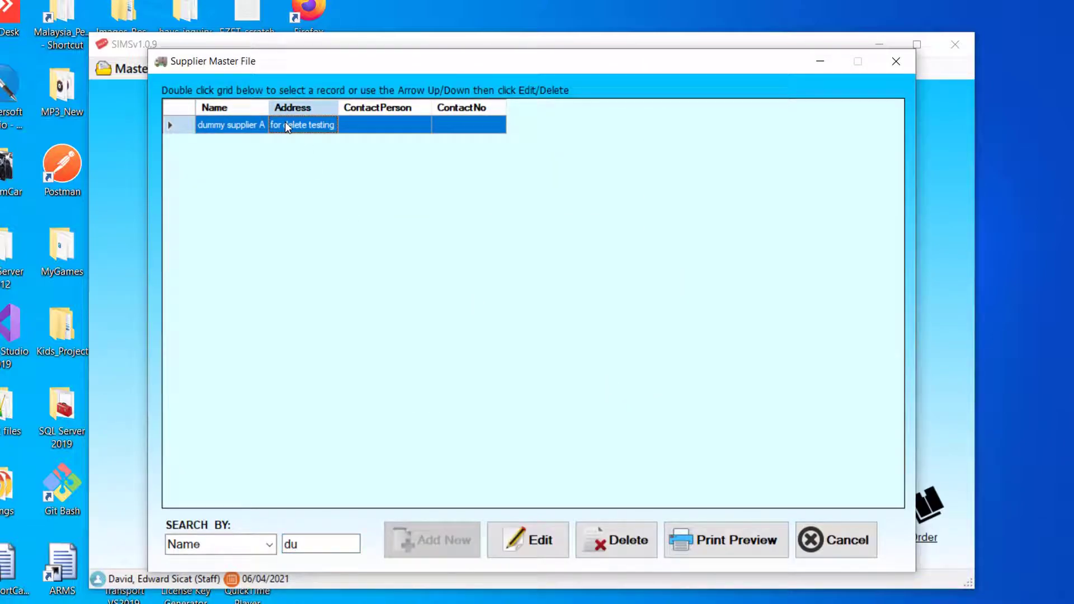
left_click(589, 537)
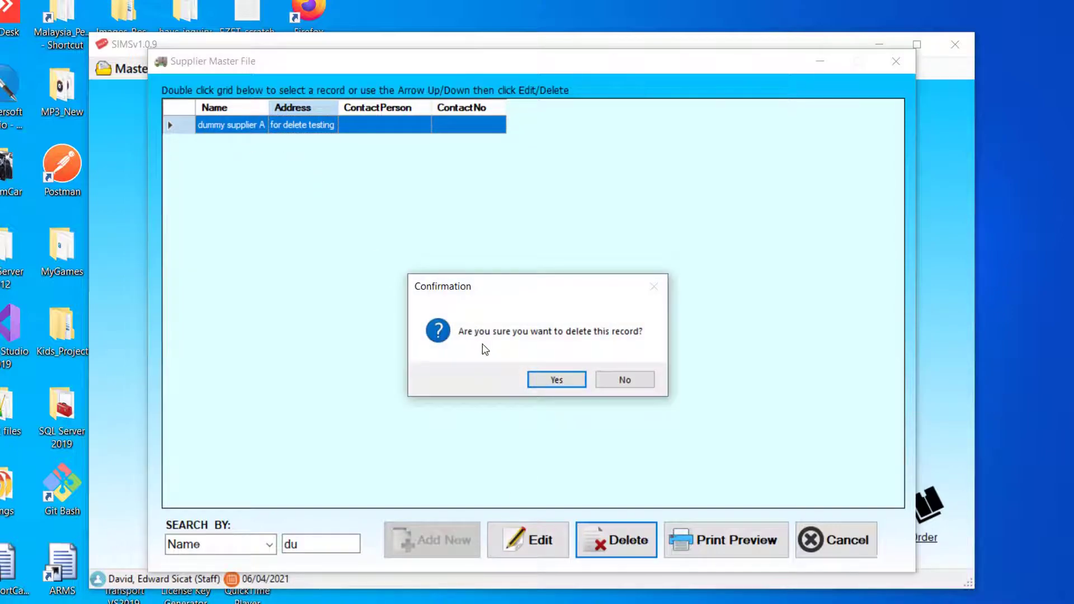
left_click(557, 380)
left_click(590, 380)
- Confirm a 'du' search finds no record, then clear the search to list all suppliers
key("BackSpace")
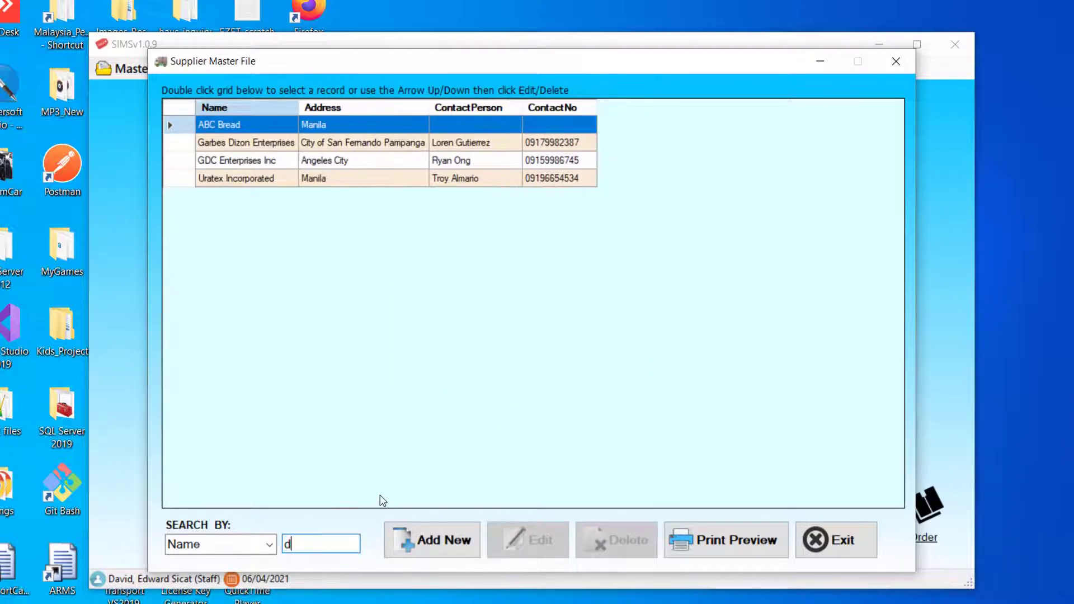
type("u")
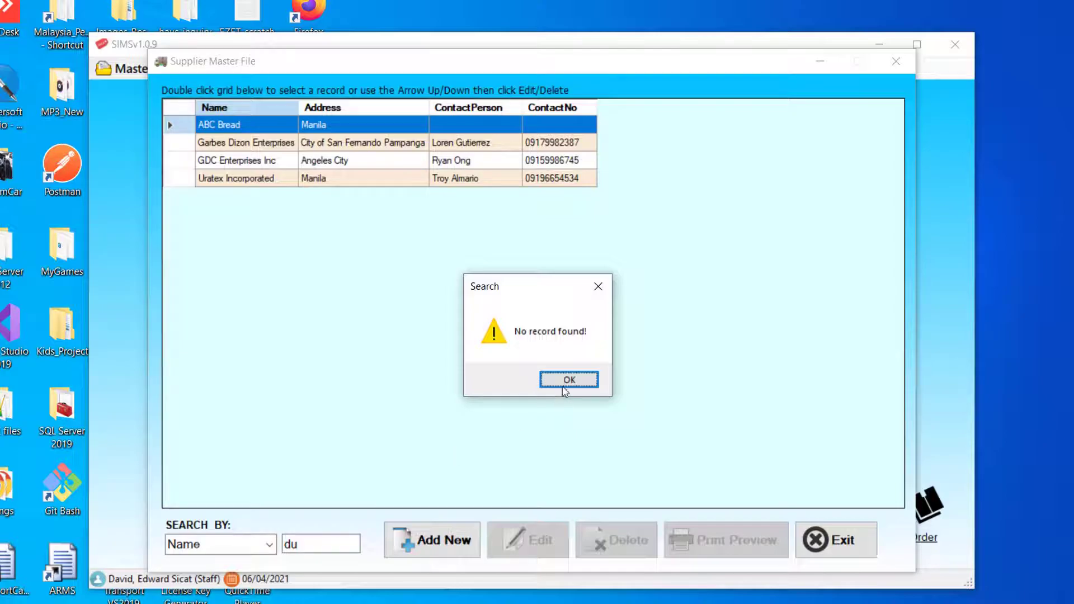
left_click(585, 386)
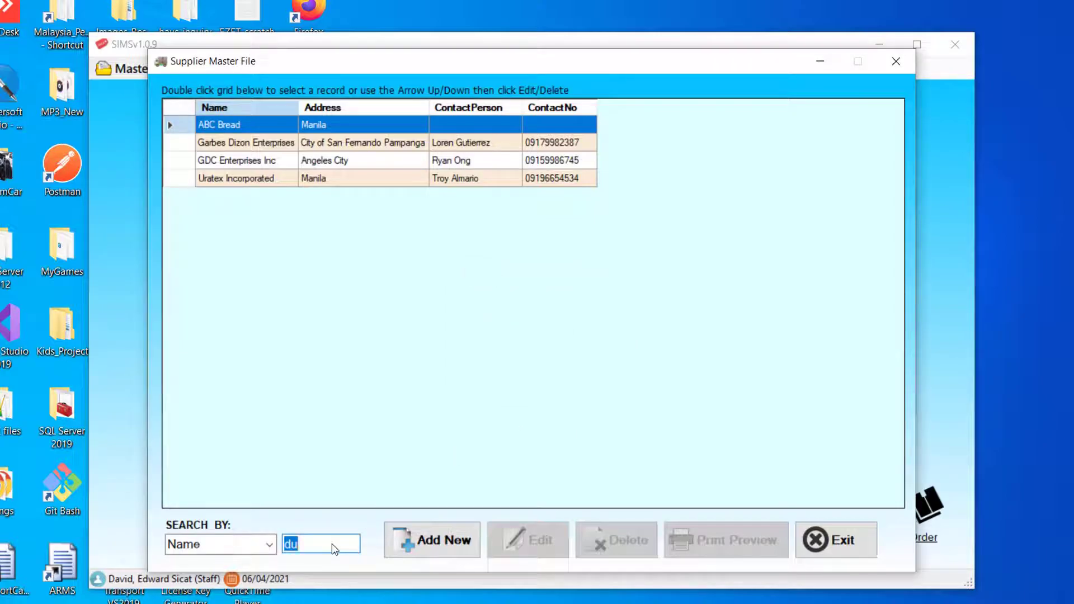
key("BackSpace")
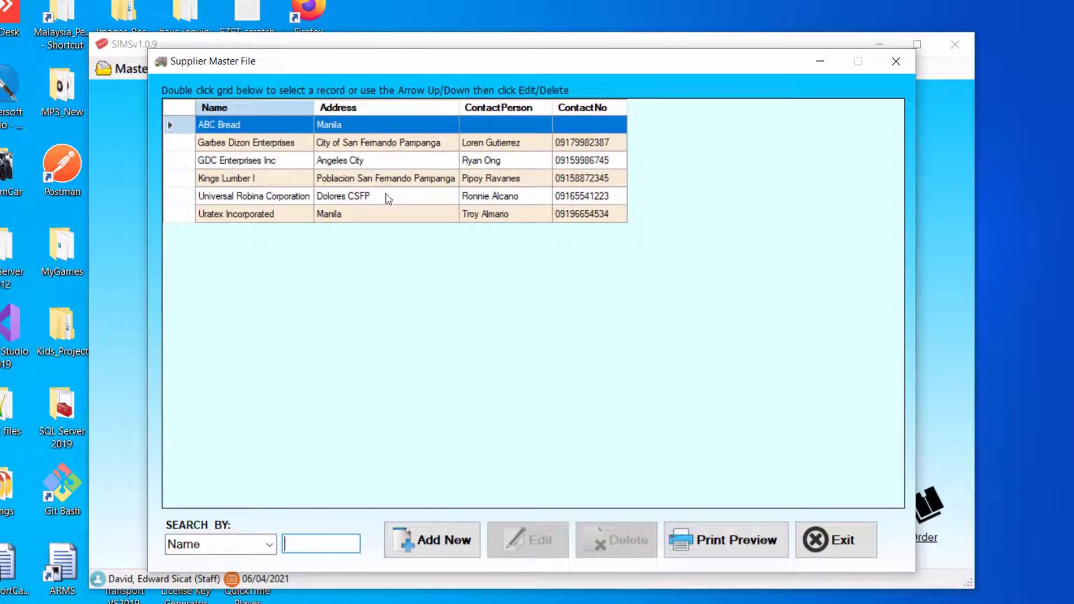
left_click(730, 540)
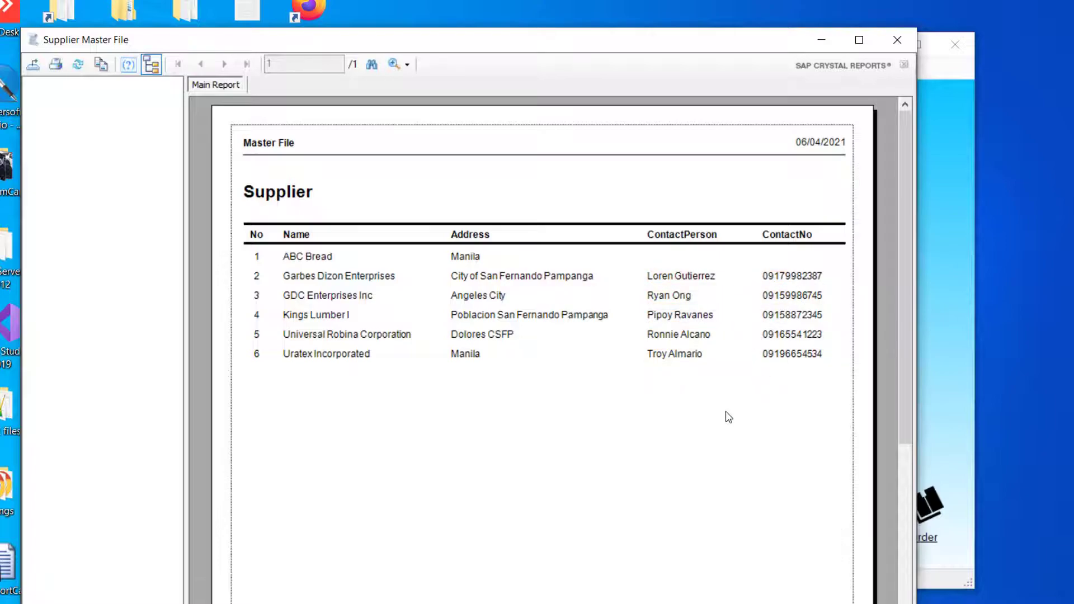
left_click(898, 39)
left_click(320, 544)
type("u")
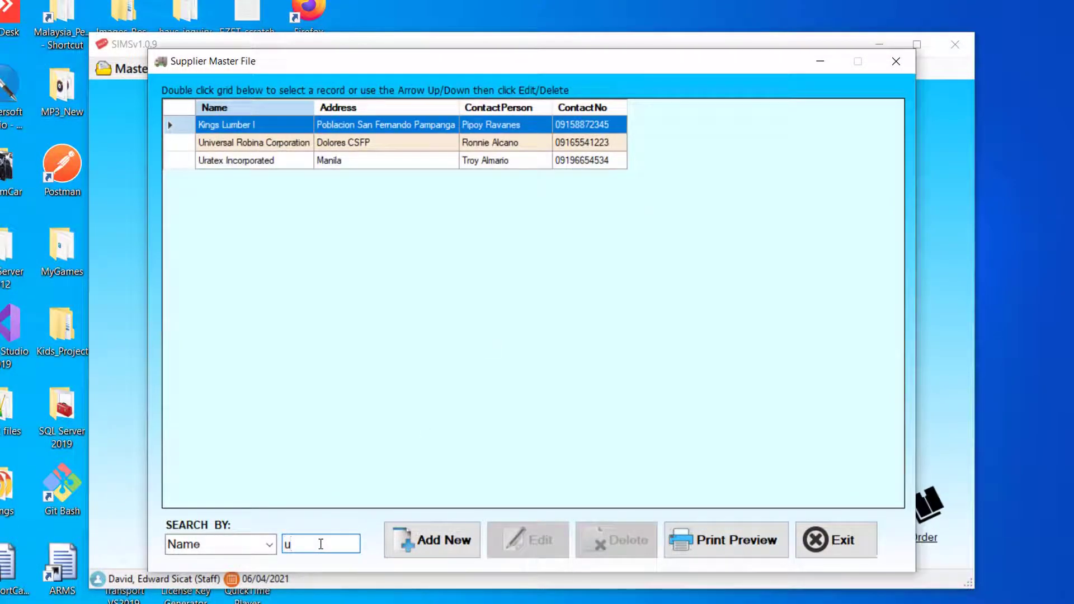
left_click(720, 545)
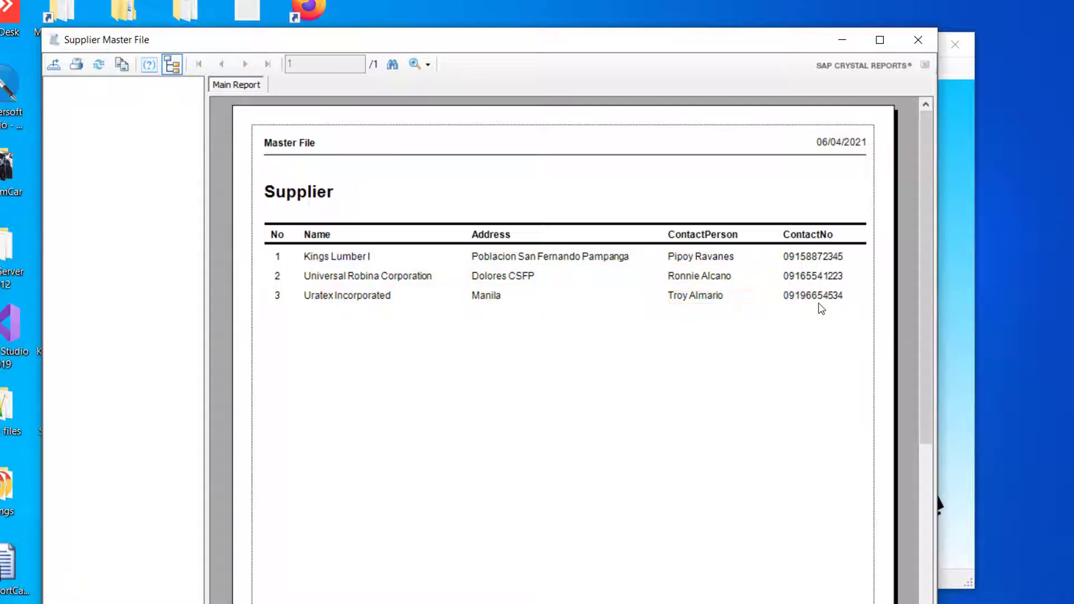
left_click(926, 40)
left_click(333, 543)
key("BackSpace")
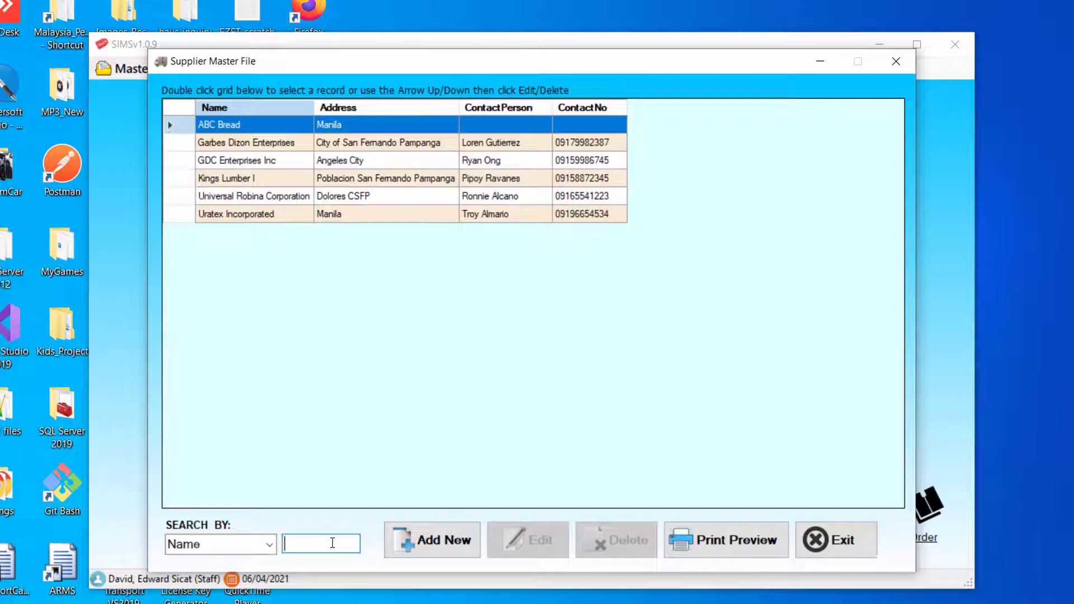
type("gar")
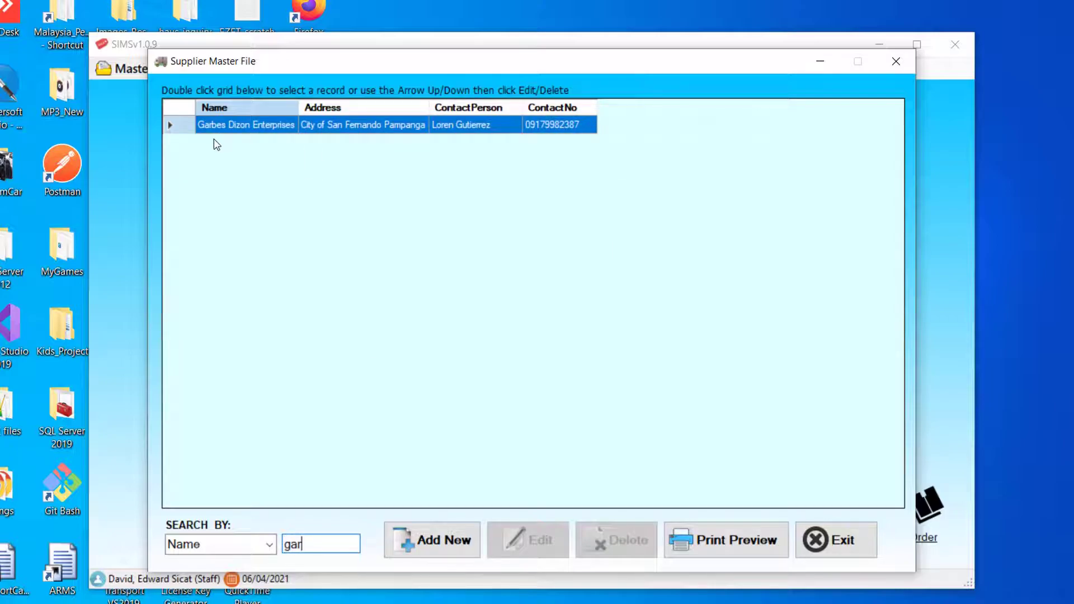
double_click(329, 541)
type("king")
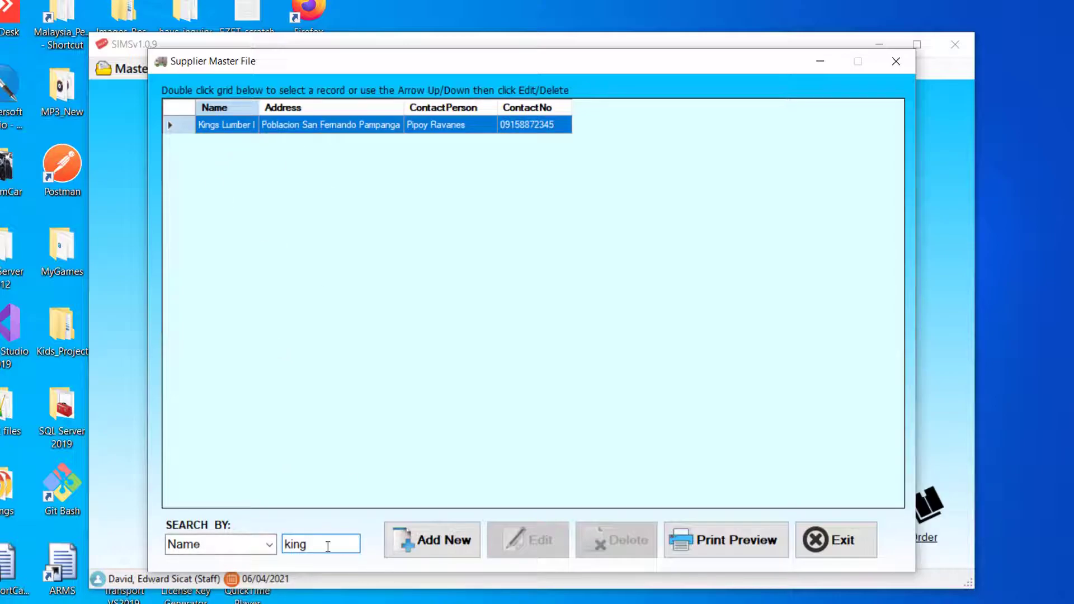
key("BackSpace")
key("BackSpace")
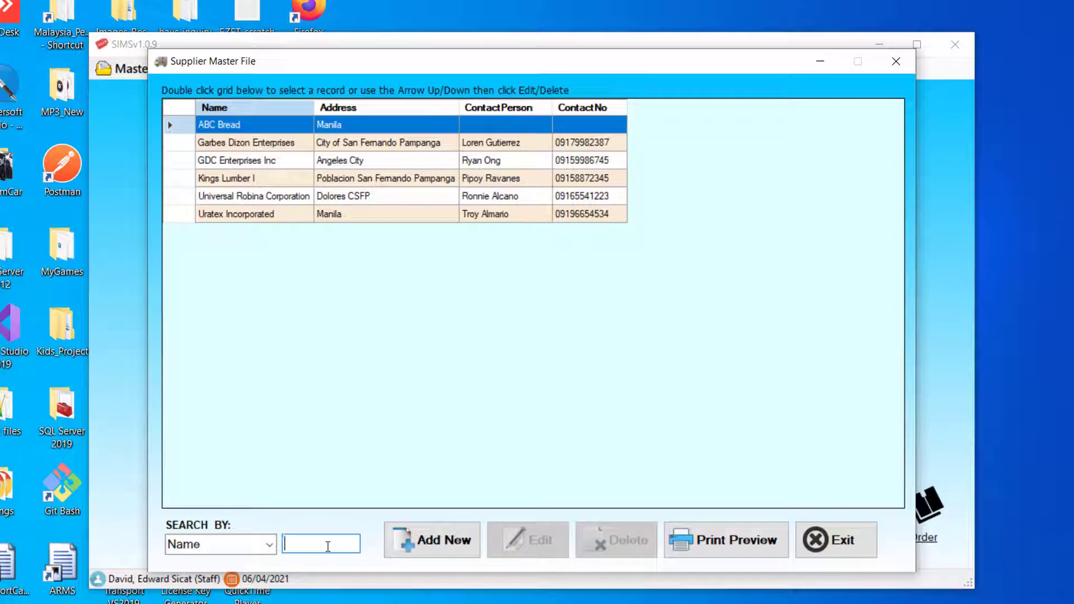